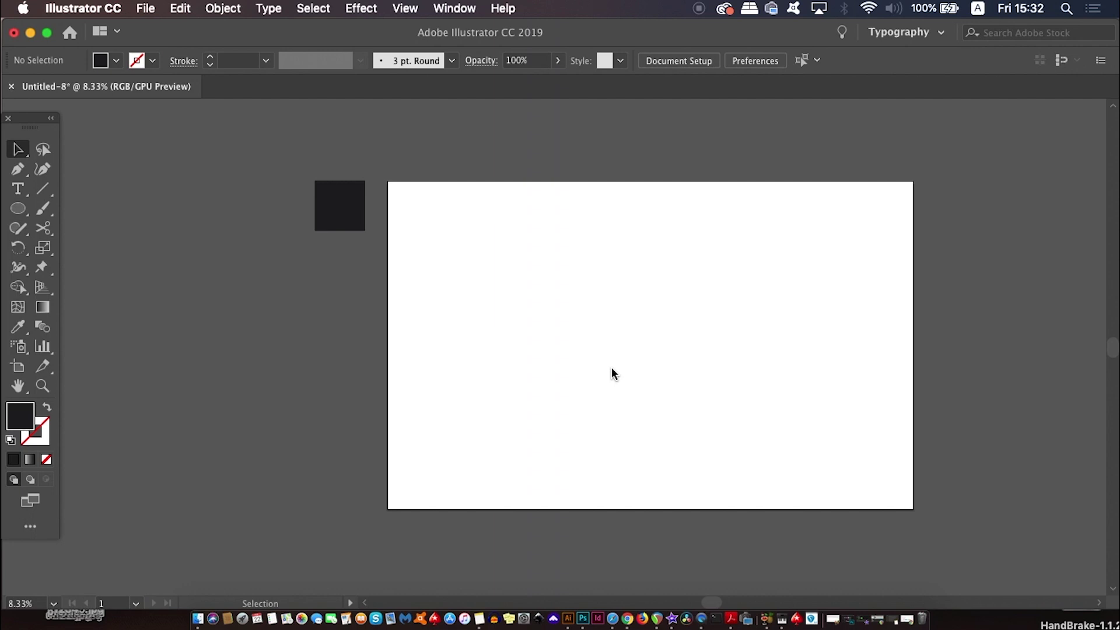
# Copy hex code 1E1F21 from the dark square's fill colour, then deselect the square.
pyautogui.moveTo(612, 369); pyautogui.dragTo(542, 335)
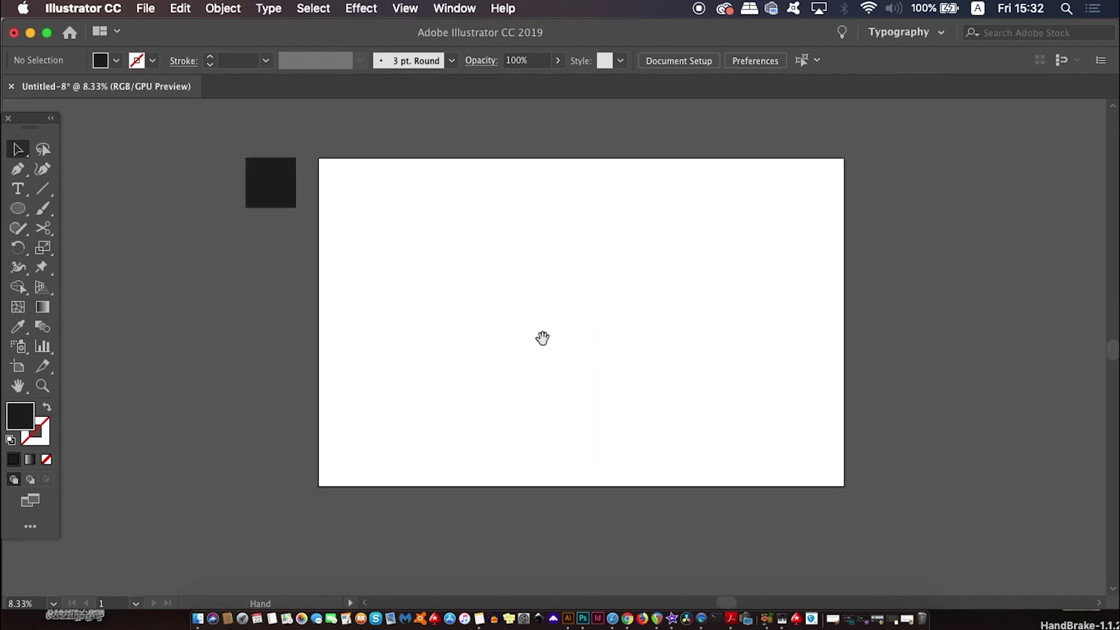
pyautogui.click(270, 170)
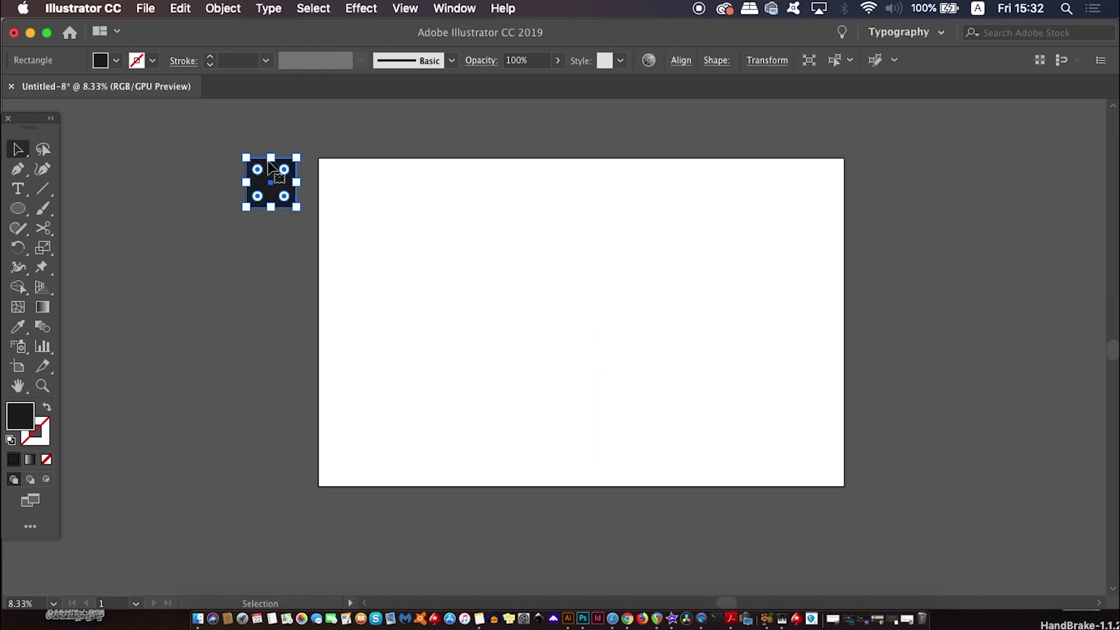
pyautogui.doubleClick(17, 420)
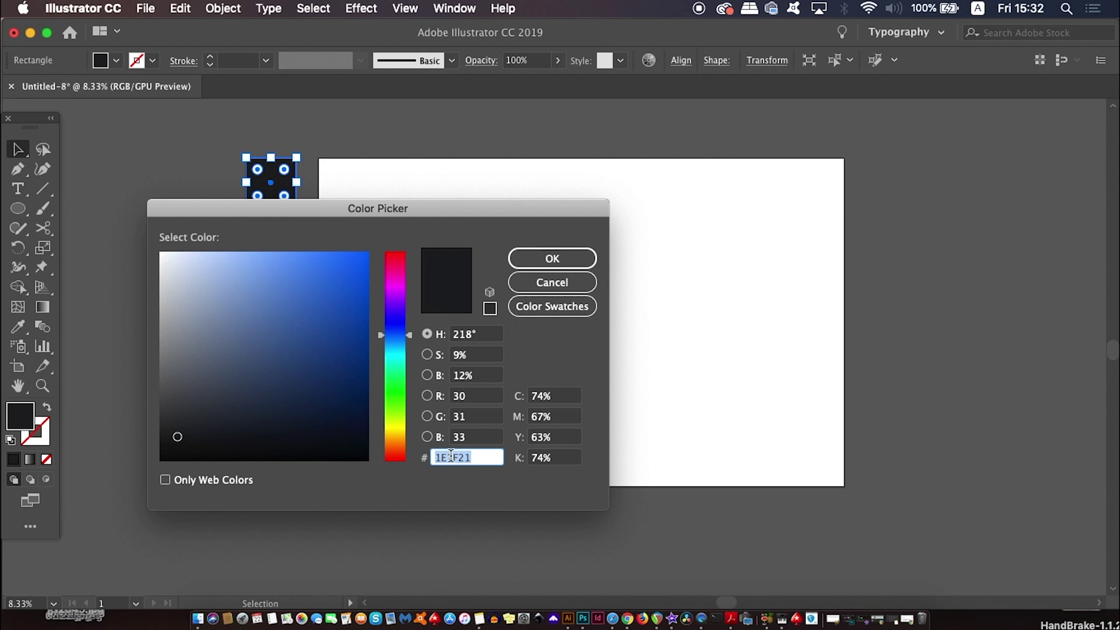
pyautogui.press('super+c')
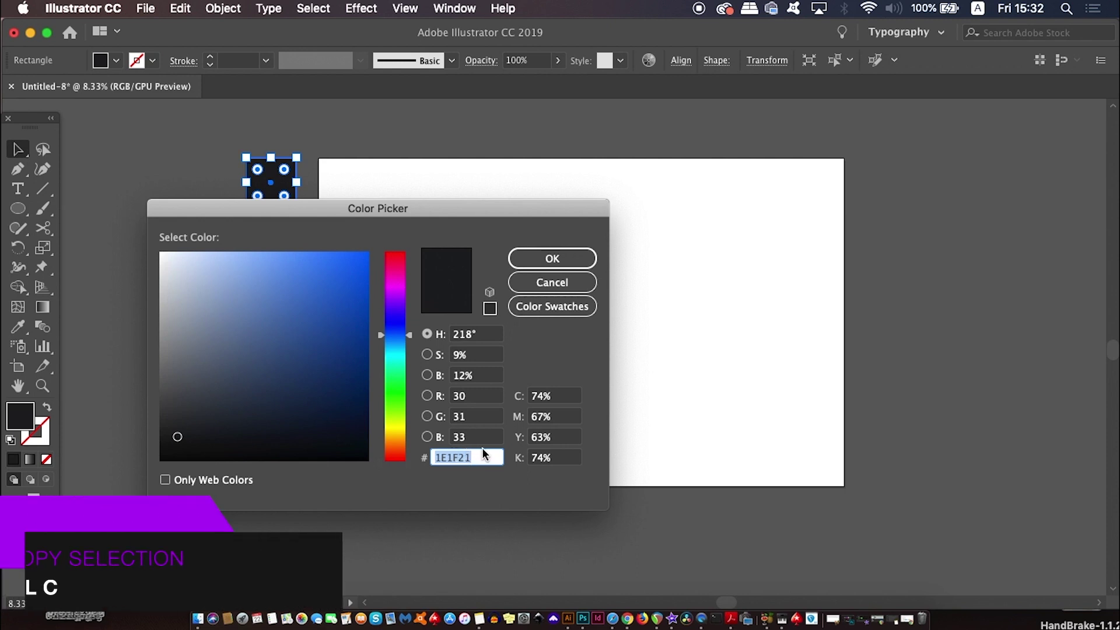
pyautogui.click(552, 282)
pyautogui.click(447, 340)
pyautogui.press('m')
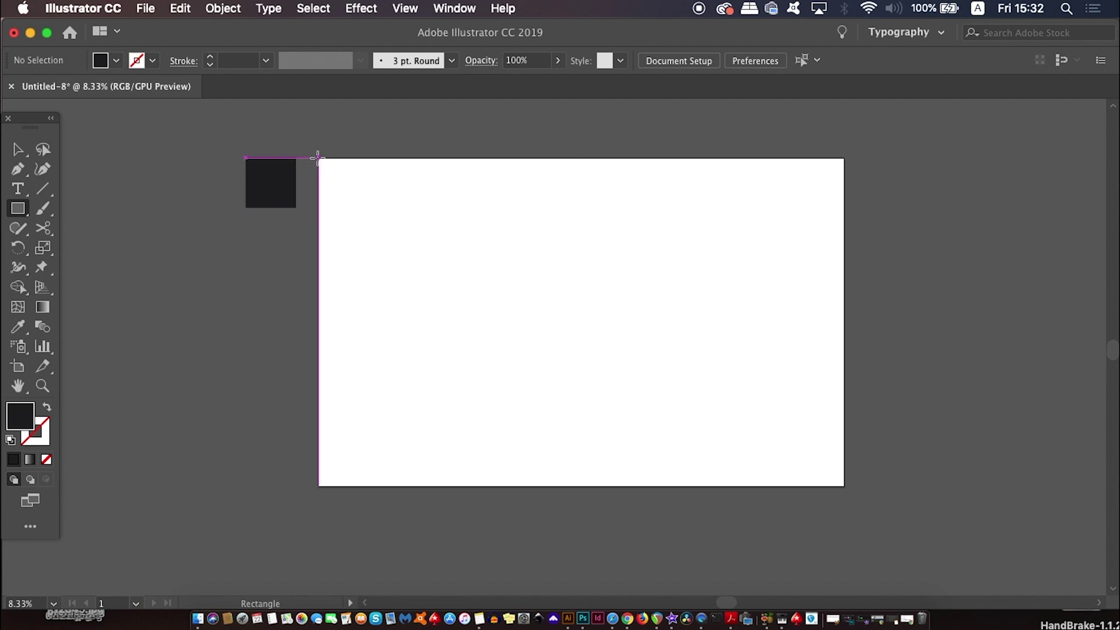
# Draw a 2560 × 1600 px dark rectangle over the entire artboard and lock it.
pyautogui.moveTo(317, 157); pyautogui.dragTo(845, 487)
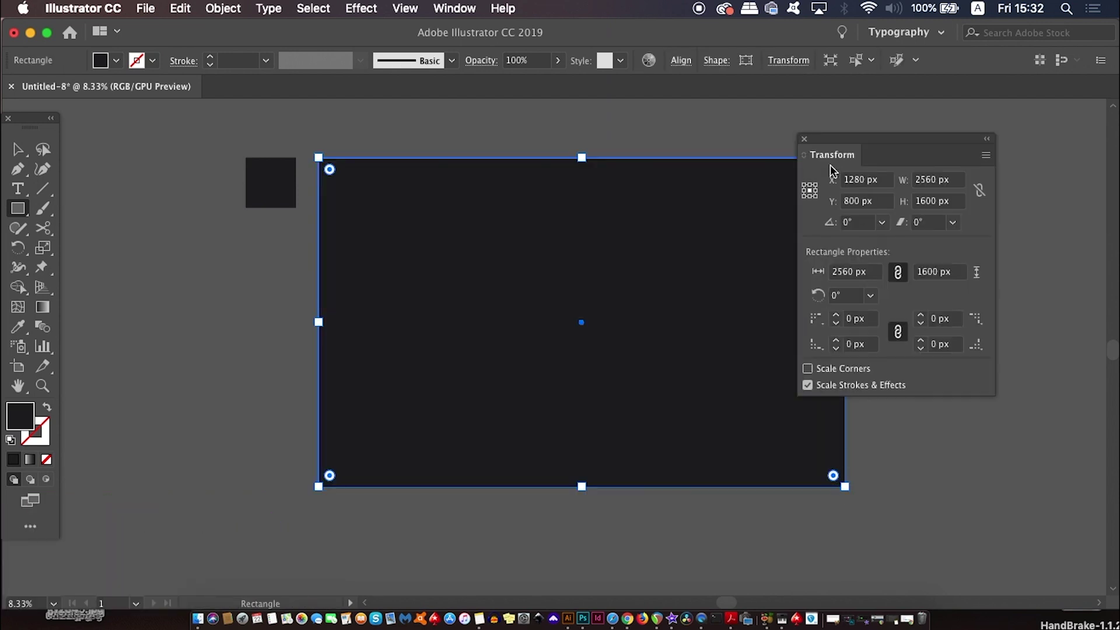
pyautogui.click(803, 139)
pyautogui.press('v')
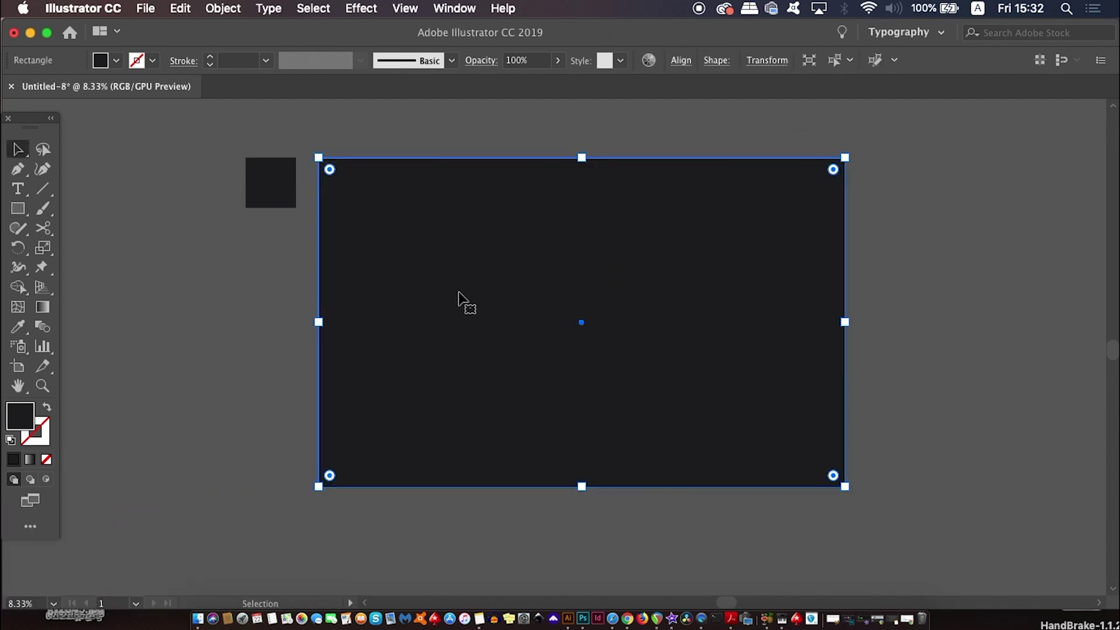
pyautogui.press('super+2')
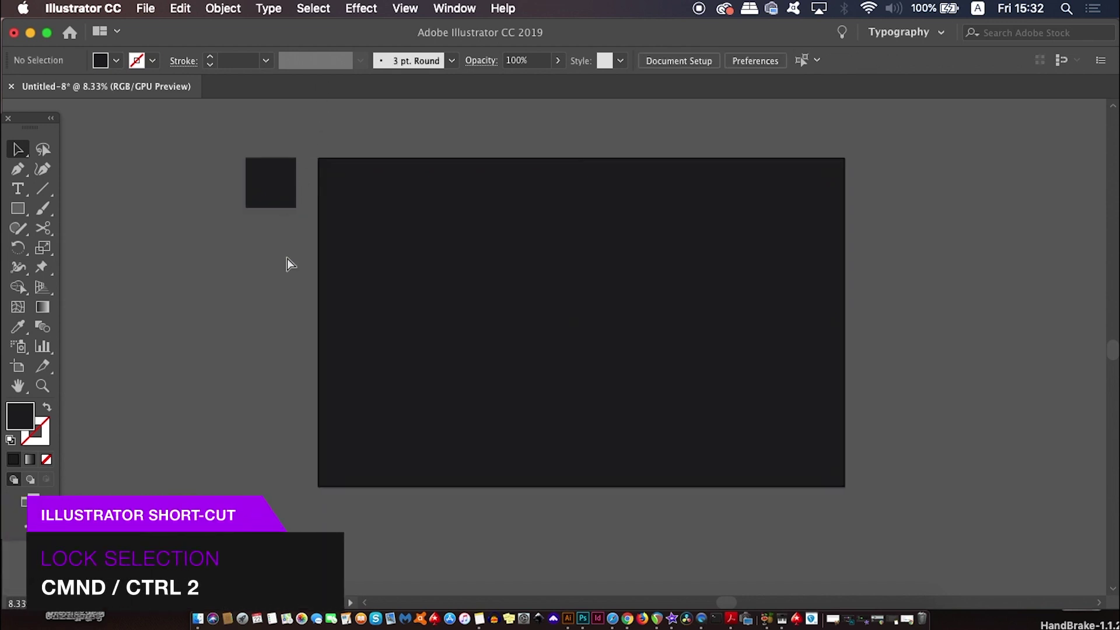
pyautogui.scroll(3, 287, 258)
pyautogui.moveTo(356, 343); pyautogui.dragTo(345, 293)
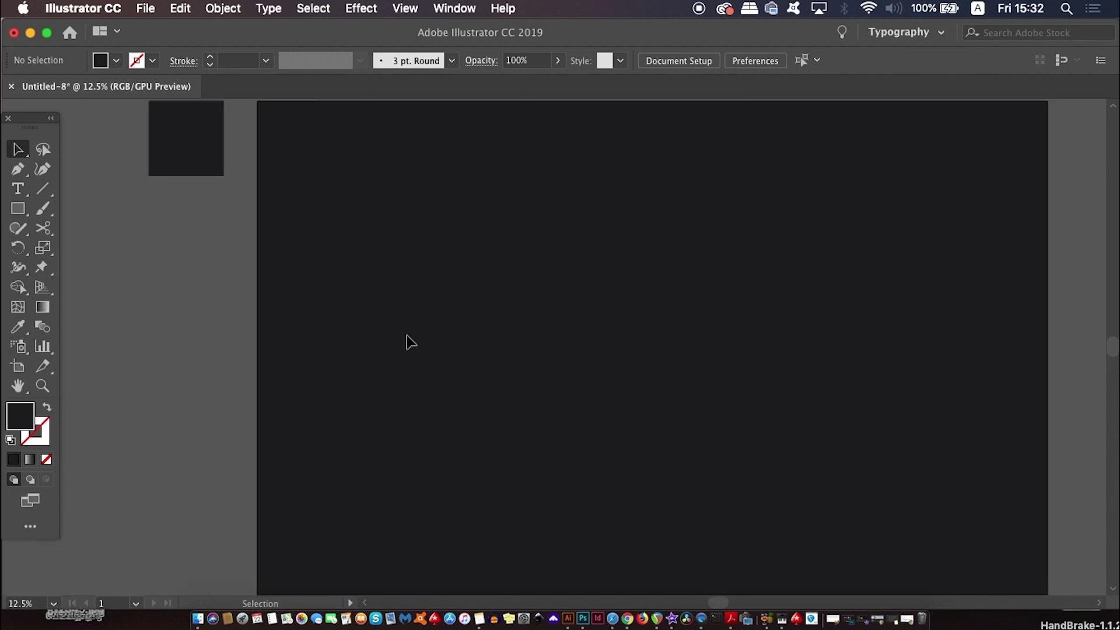
# Draw a large circle on the dark artboard with the Ellipse tool.
pyautogui.press('l')
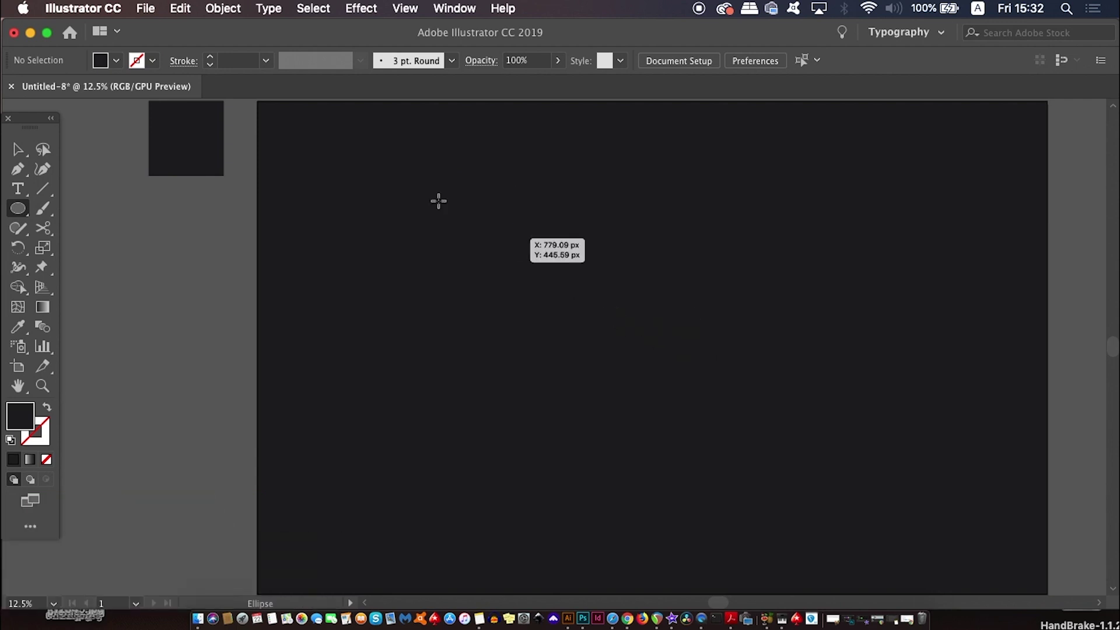
pyautogui.moveTo(393, 171); pyautogui.dragTo(740, 412)
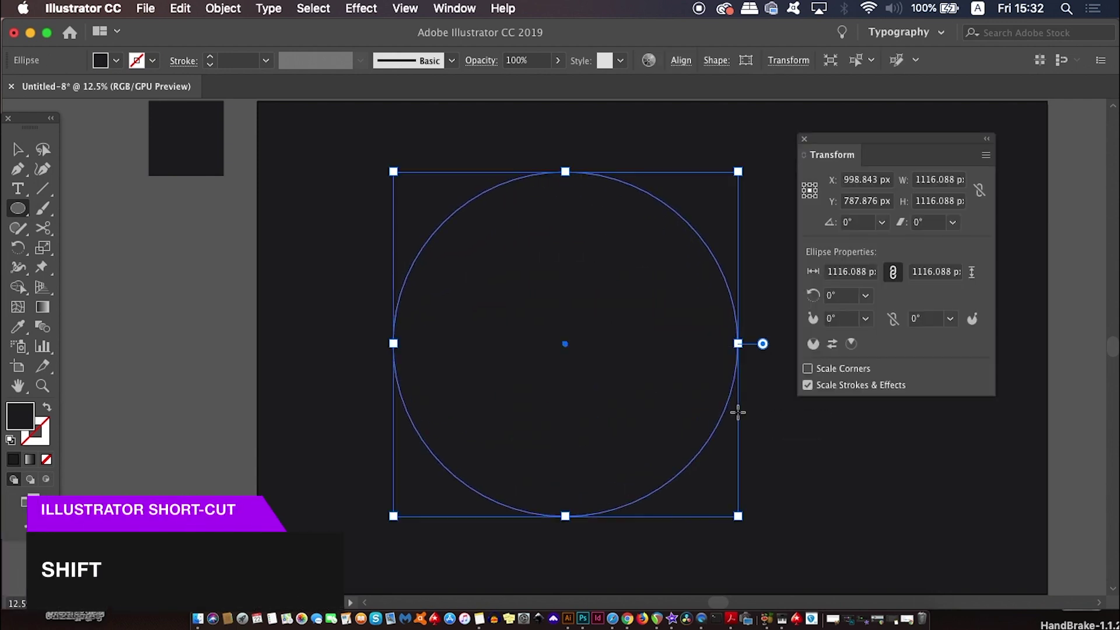
pyautogui.press('v')
pyautogui.click(804, 139)
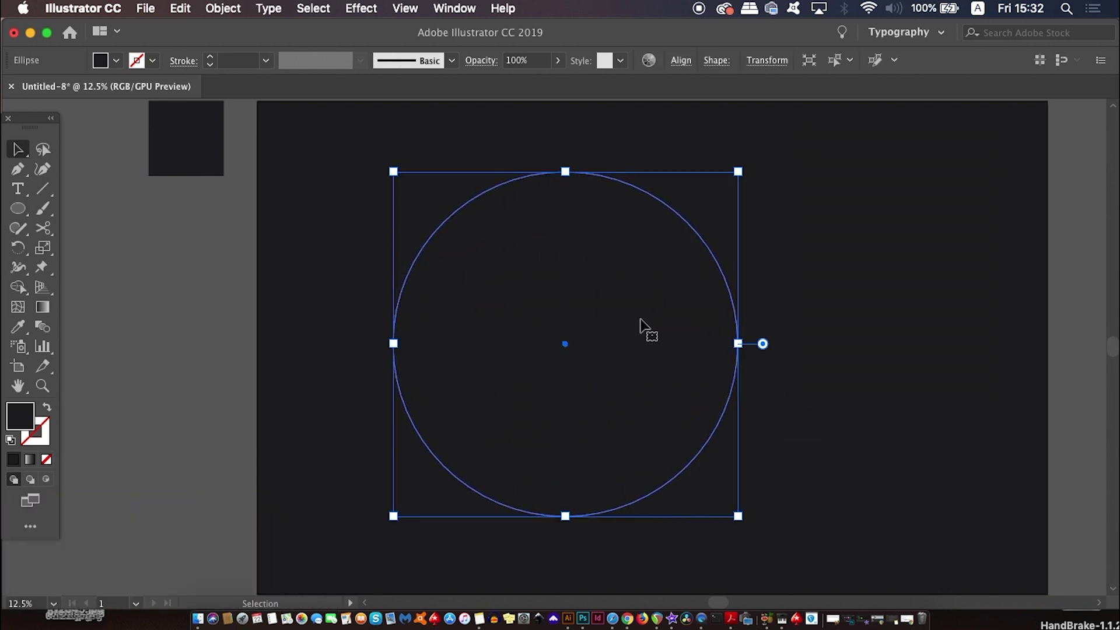
# Give the circle a linear gradient fill with the dark stop set to 1E1F21.
pyautogui.click(30, 459)
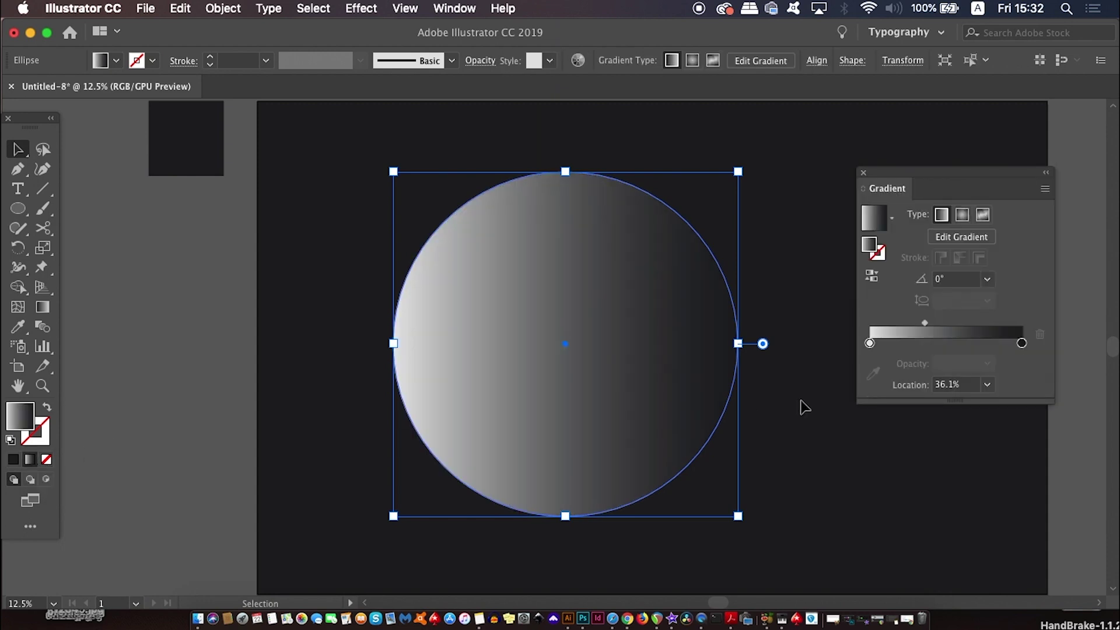
pyautogui.doubleClick(1021, 344)
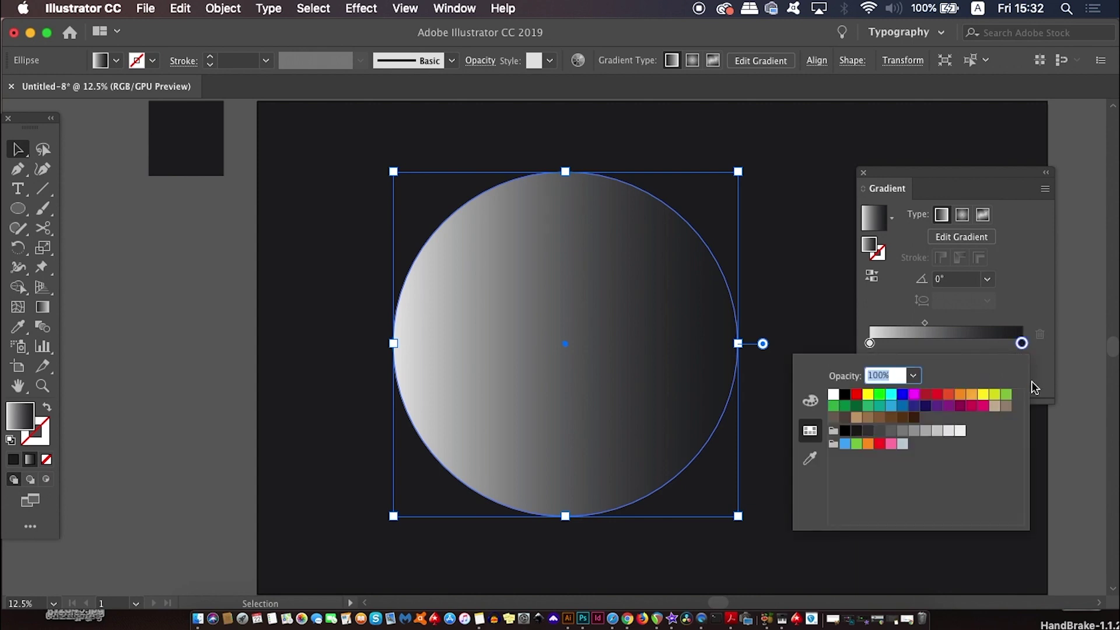
pyautogui.click(811, 402)
pyautogui.click(1020, 360)
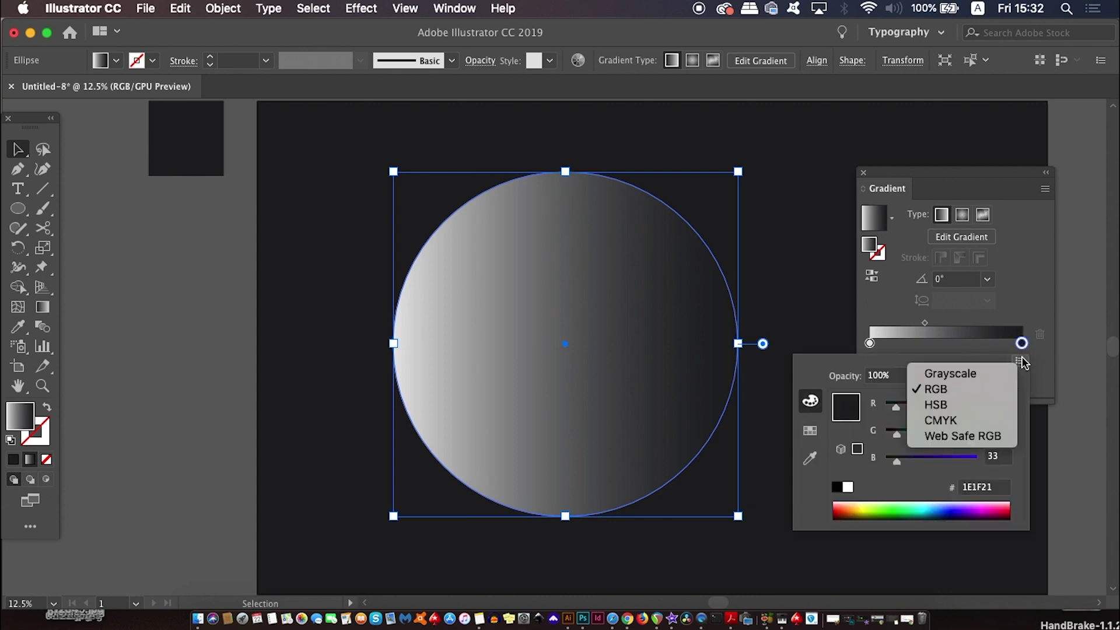
pyautogui.click(836, 369)
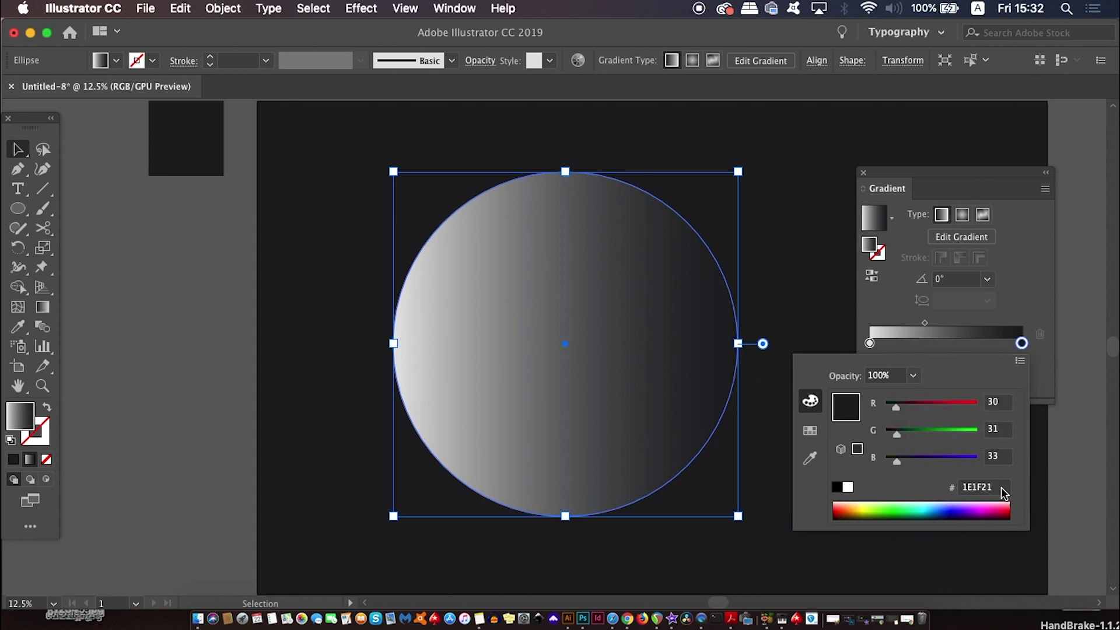
pyautogui.click(1003, 489)
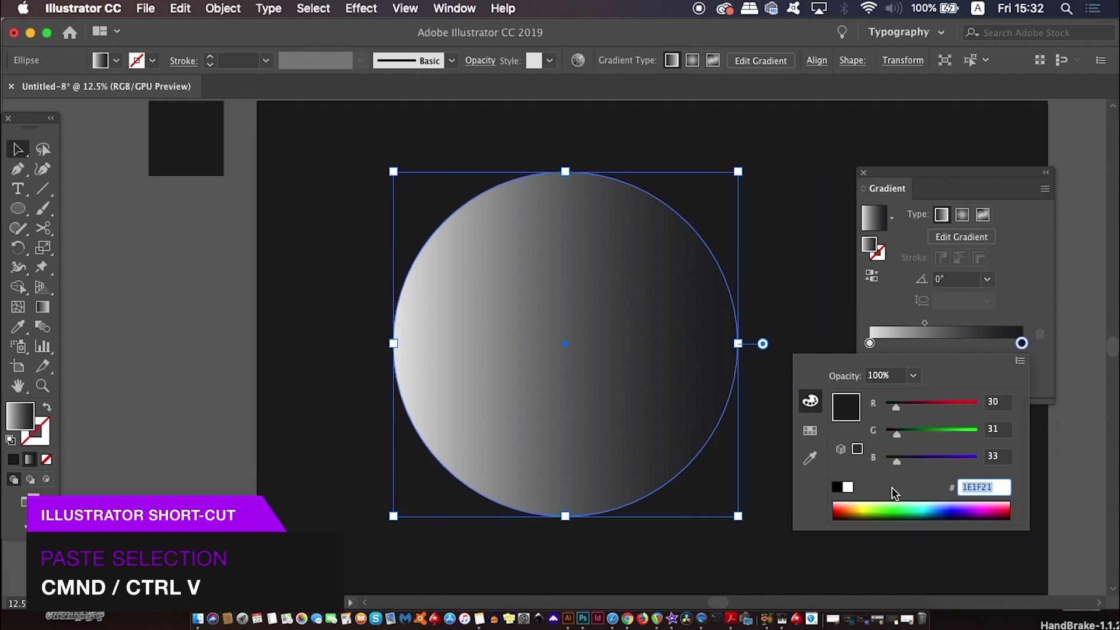
pyautogui.press('super+v')
pyautogui.press('Return')
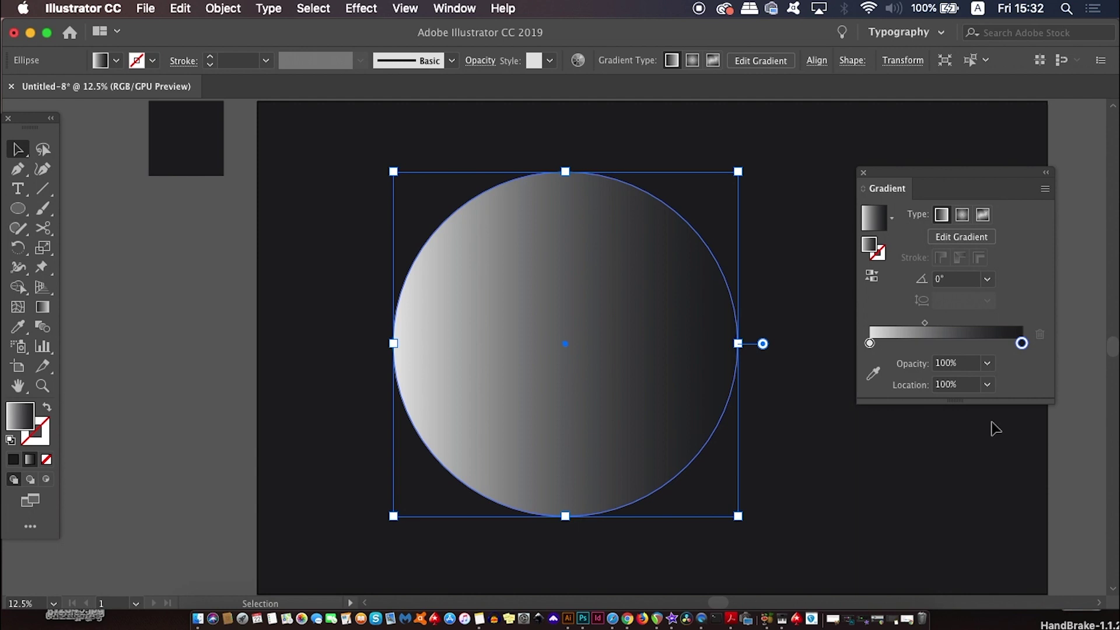
# Set the gradient's left stop to light grey and move the midpoint to 40.64%.
pyautogui.doubleClick(869, 344)
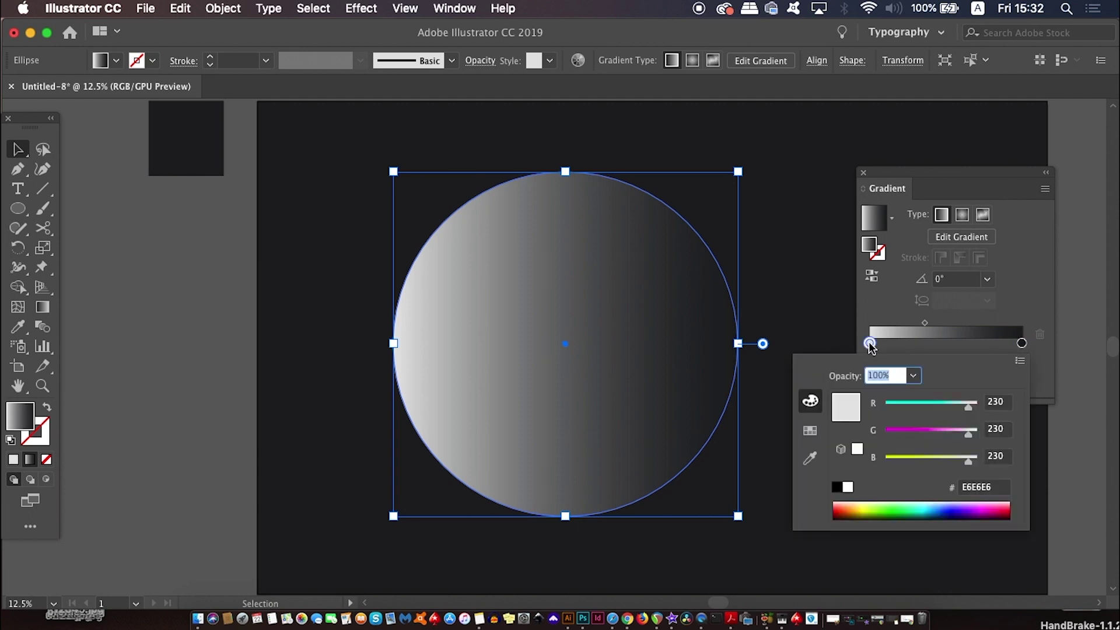
pyautogui.click(809, 430)
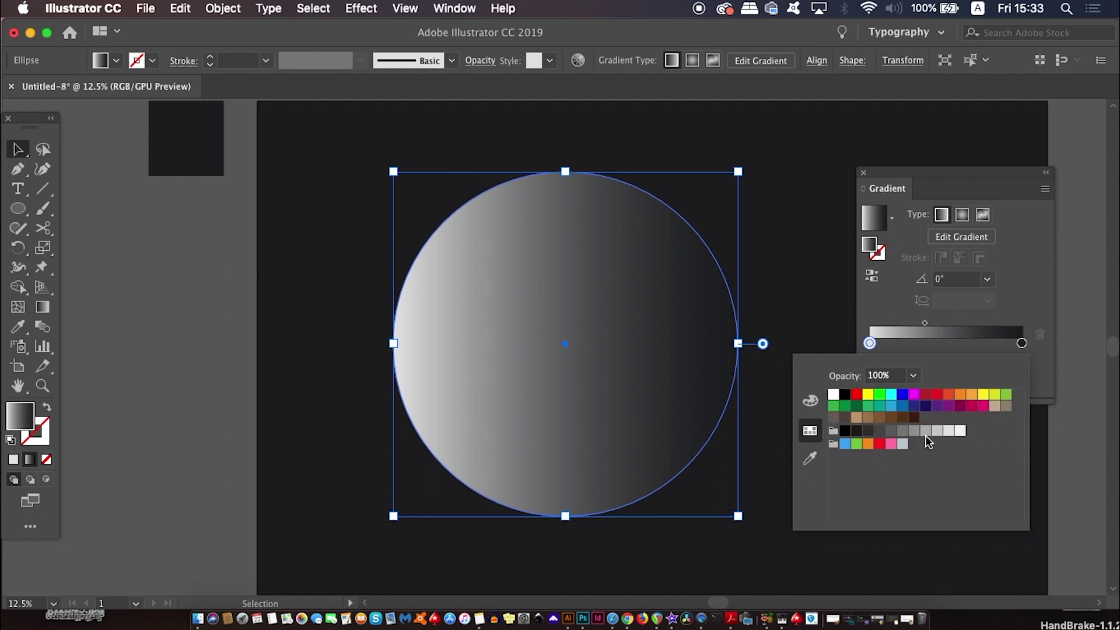
pyautogui.click(913, 430)
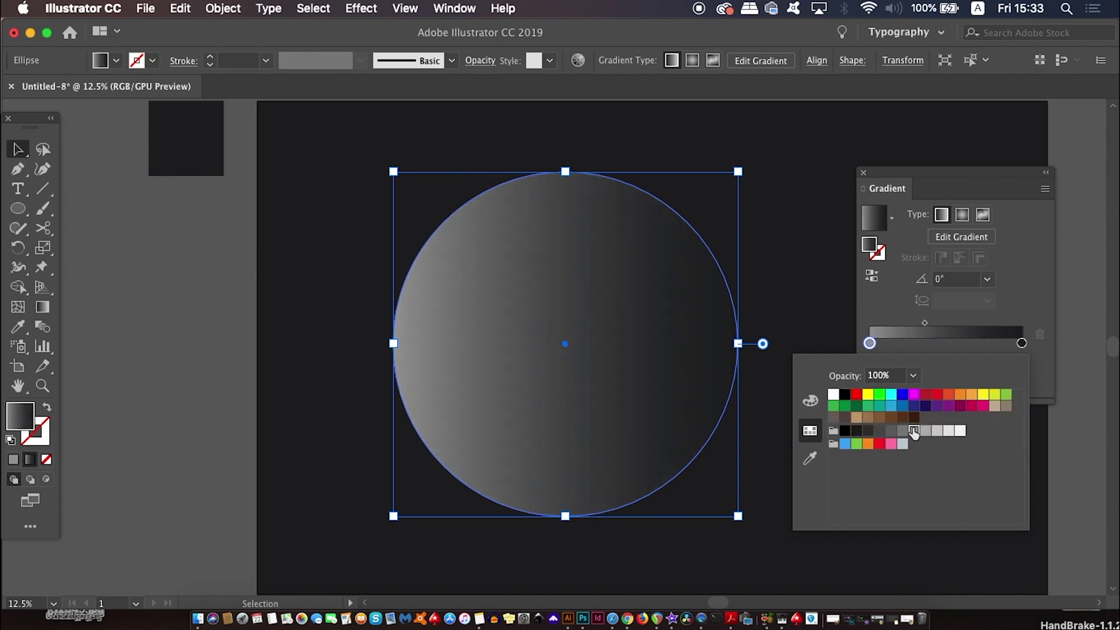
pyautogui.click(961, 431)
pyautogui.click(932, 327)
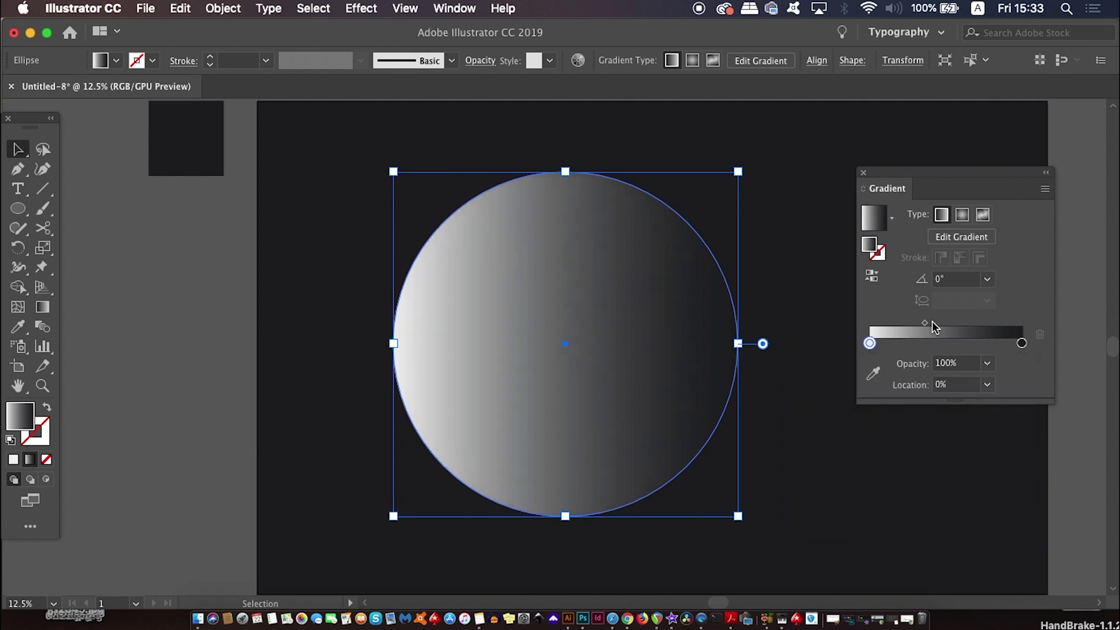
pyautogui.moveTo(923, 322)
pyautogui.mouseDown()
pyautogui.moveTo(908, 322)
pyautogui.moveTo(929, 325)
pyautogui.mouseUp()
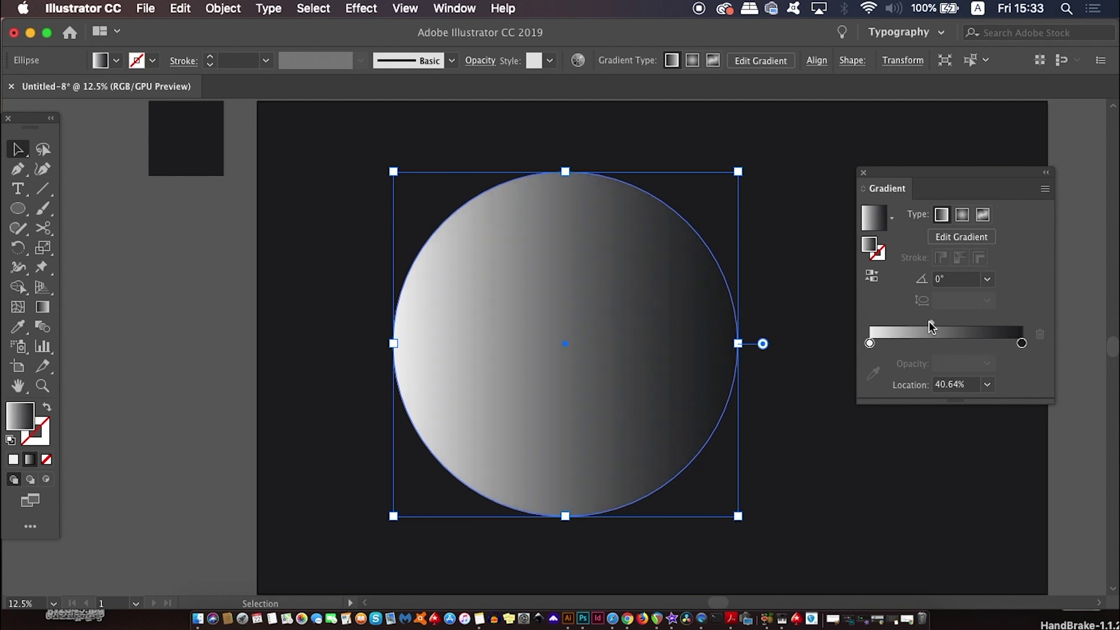
pyautogui.click(793, 235)
pyautogui.click(667, 284)
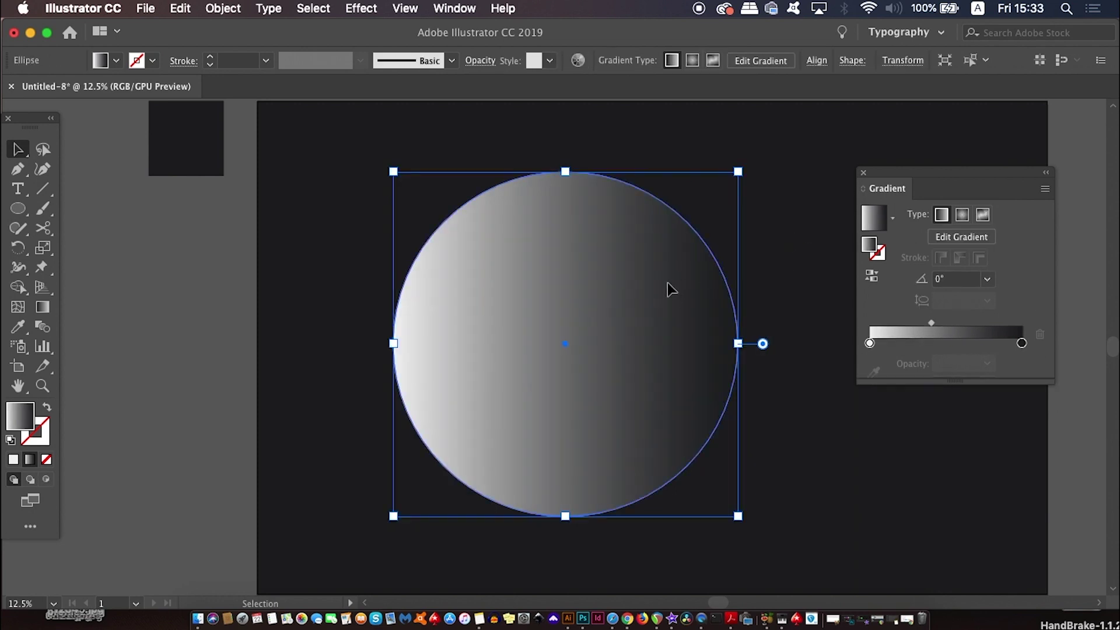
pyautogui.hscroll(-3, 729, 245)
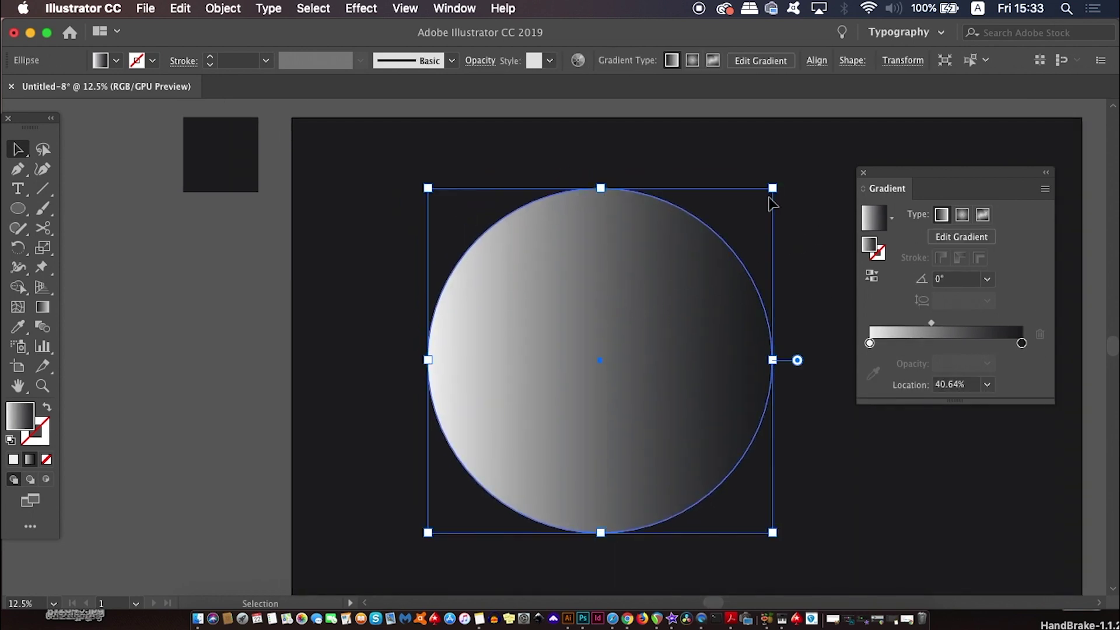
# Show the Actions panel from the Window menu and move it near the circle.
pyautogui.click(864, 173)
pyautogui.click(465, 7)
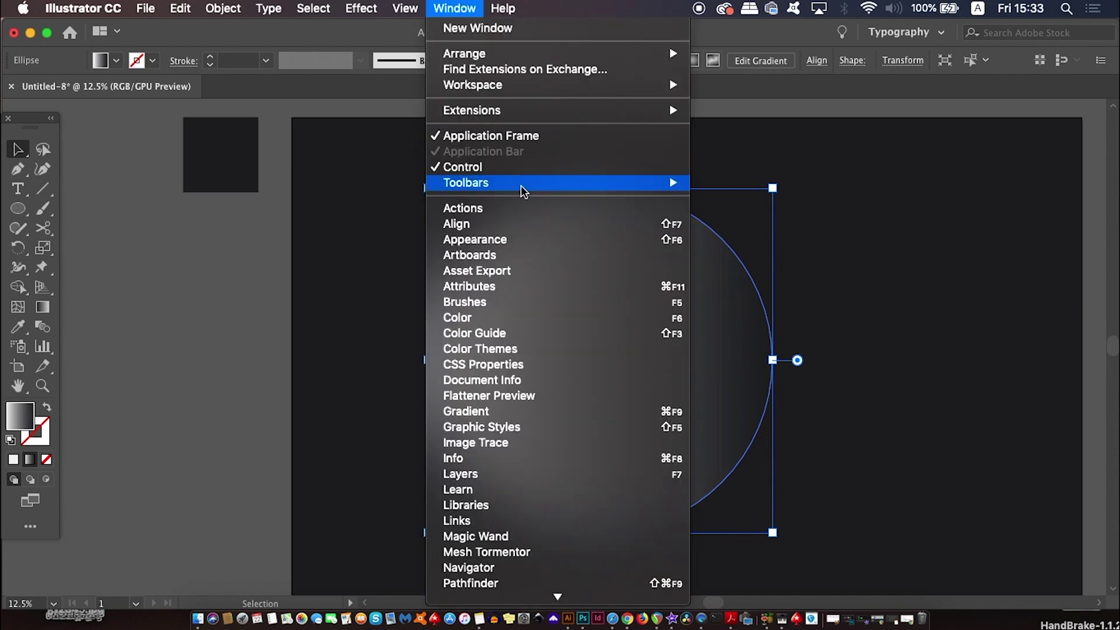
pyautogui.moveTo(521, 187)
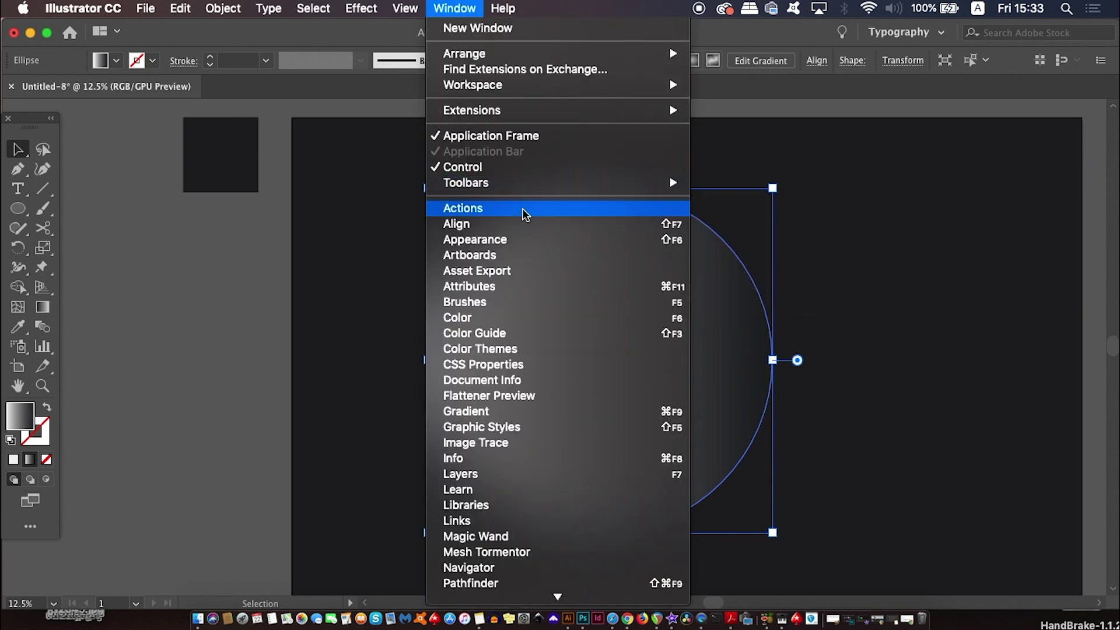
pyautogui.click(522, 208)
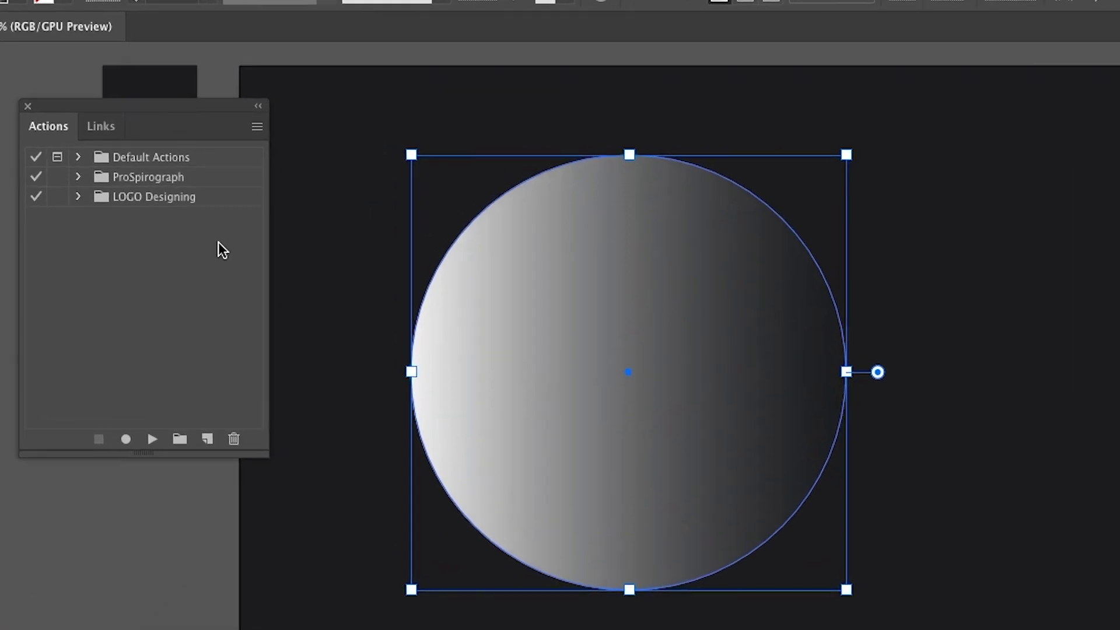
pyautogui.moveTo(188, 109); pyautogui.dragTo(251, 223)
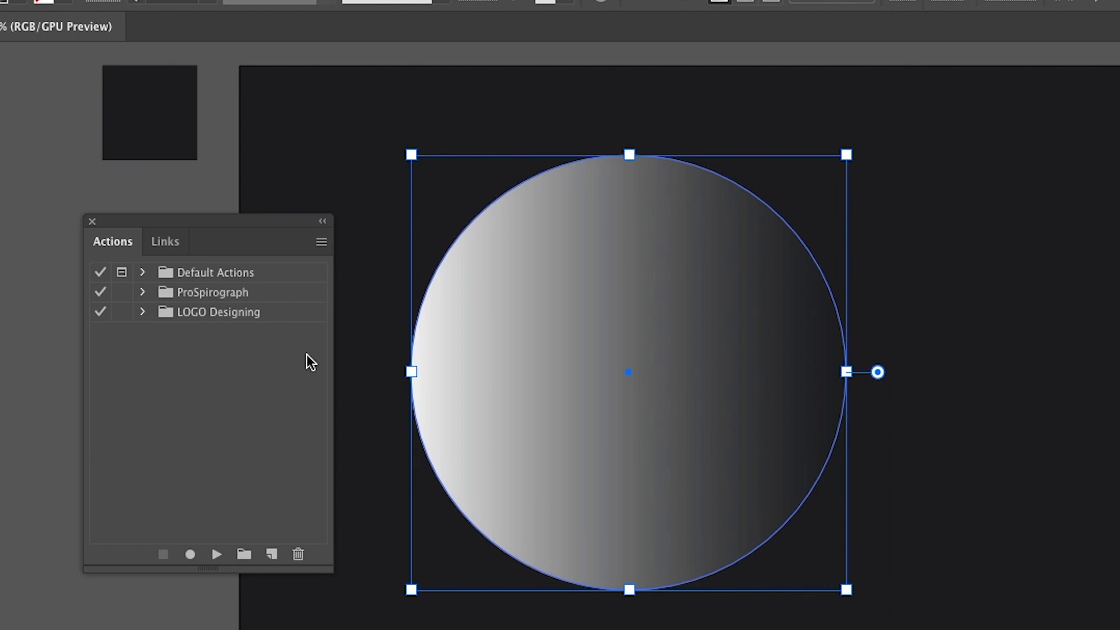
# Create a new action named 'circle design' and start recording it.
pyautogui.click(322, 241)
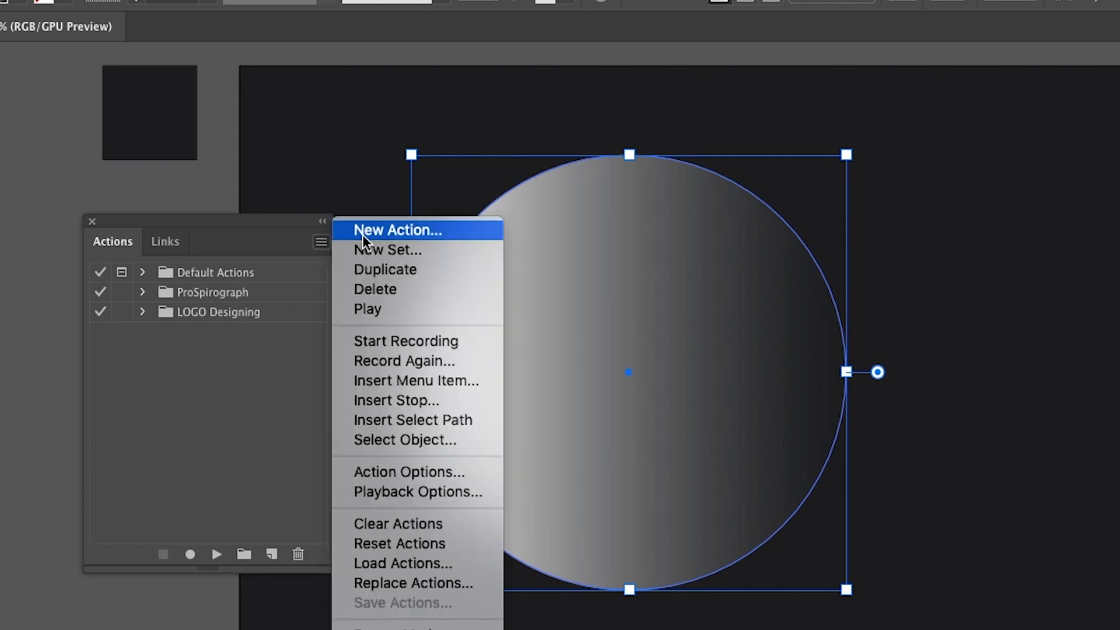
pyautogui.click(363, 232)
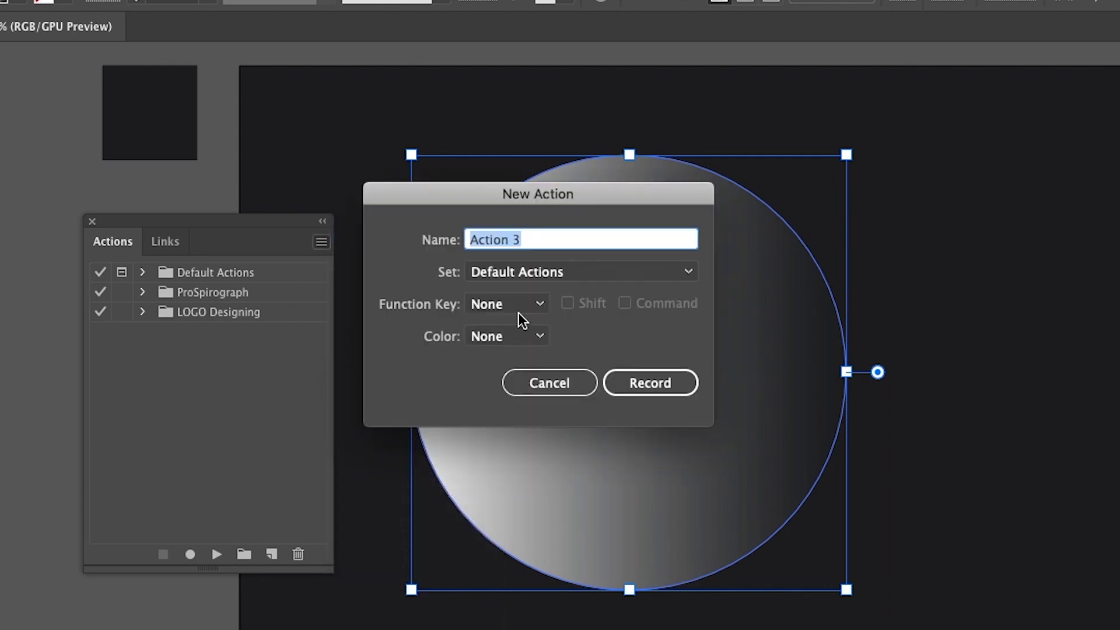
pyautogui.write('circle design')
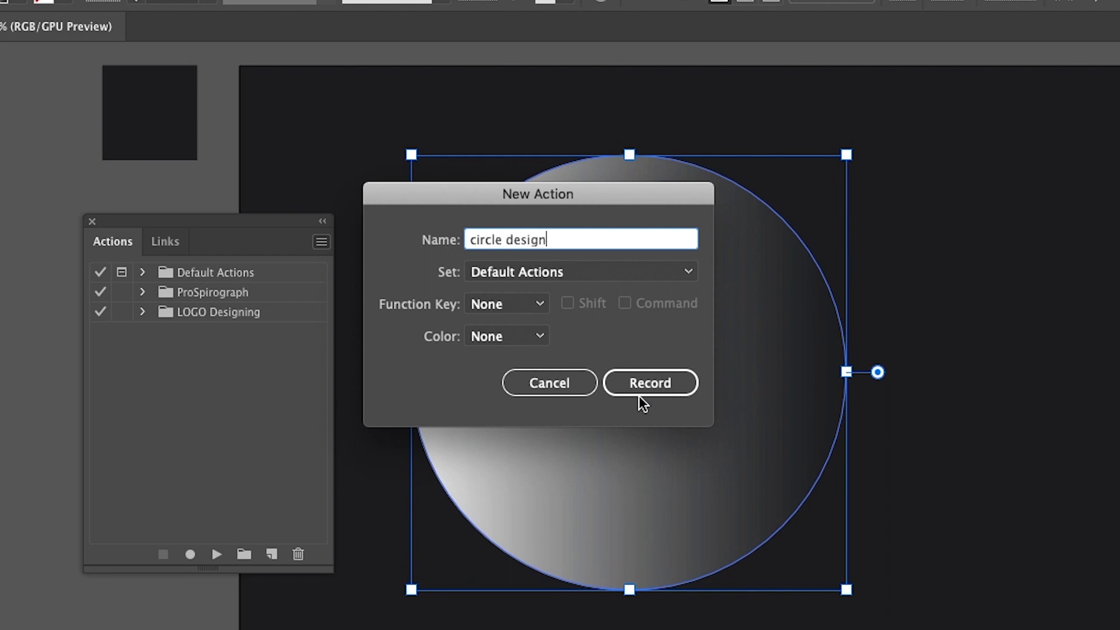
pyautogui.click(639, 381)
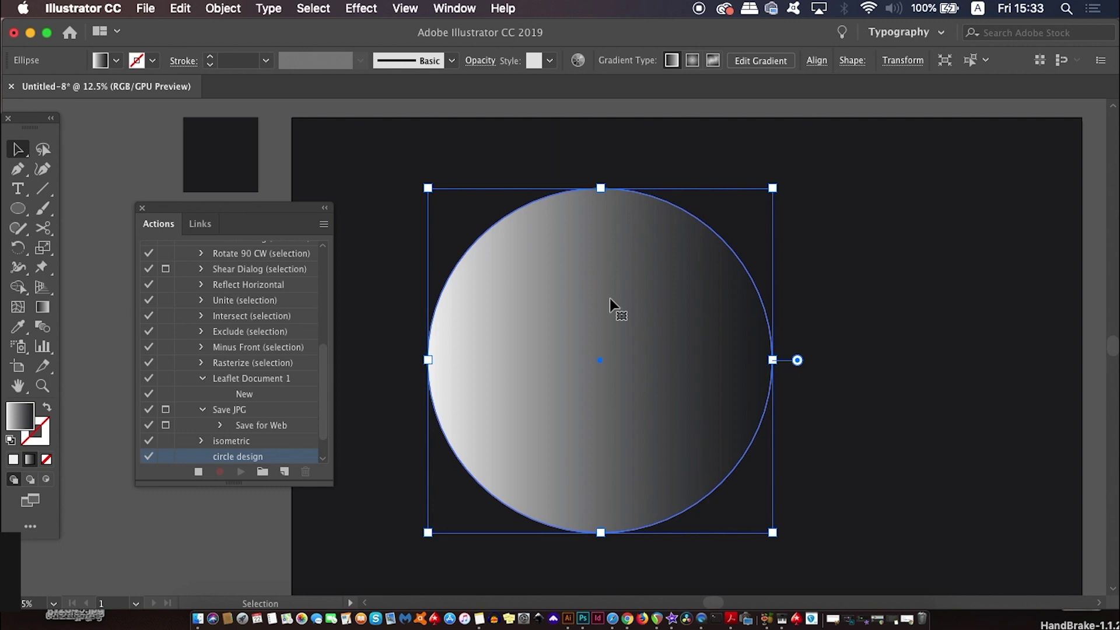
# Copy the circle, paste it in front, and scale the copy to 75%.
pyautogui.press('super+c')
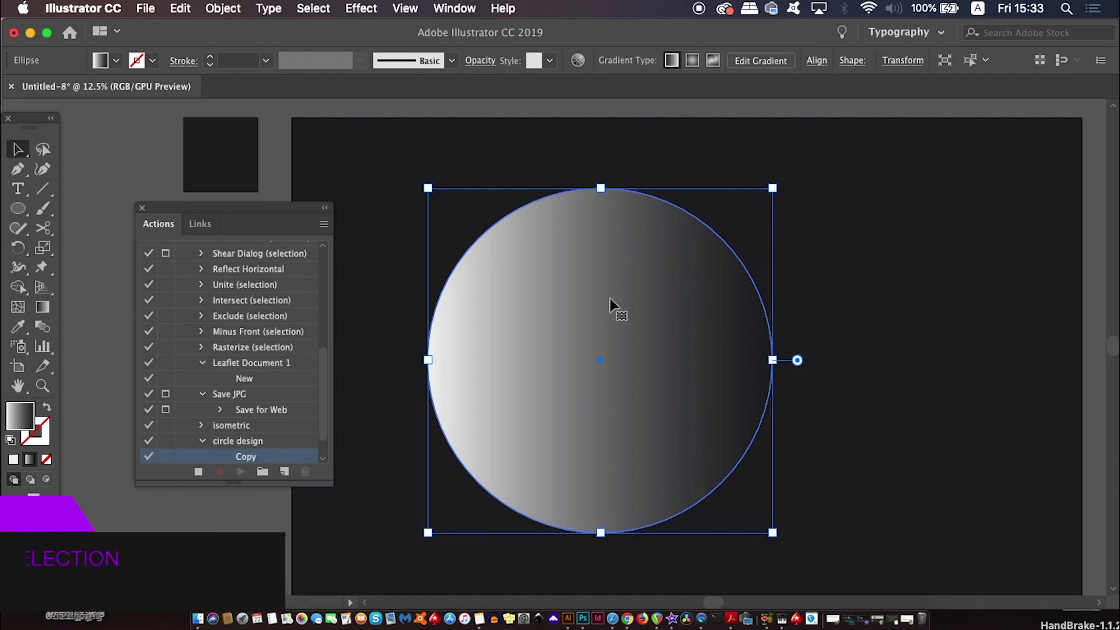
pyautogui.press('super+f')
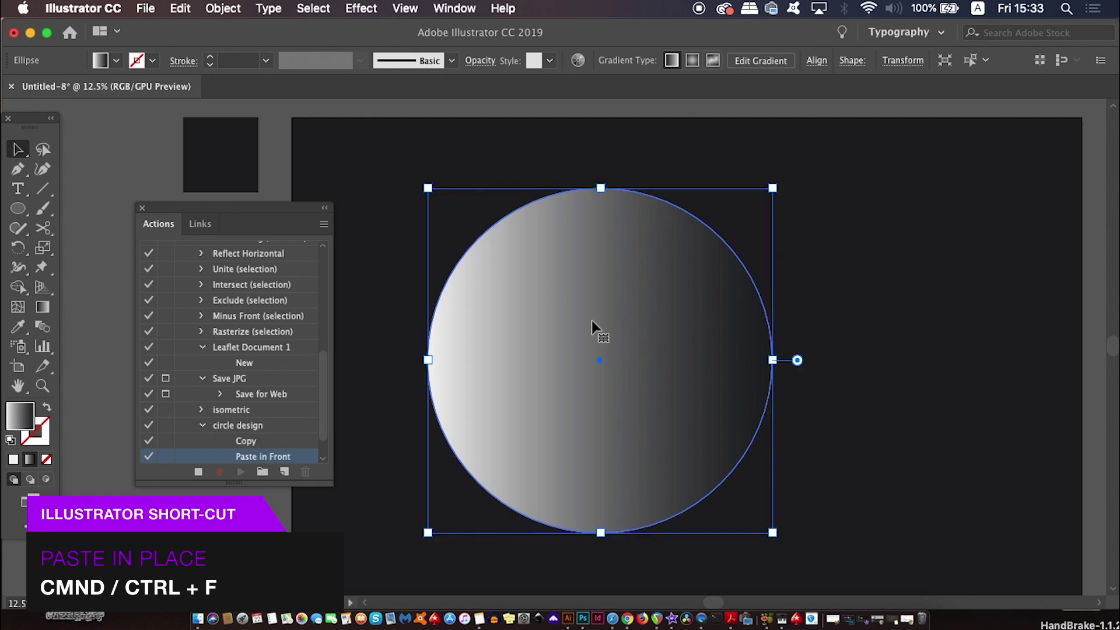
pyautogui.click(224, 8)
pyautogui.moveTo(245, 28)
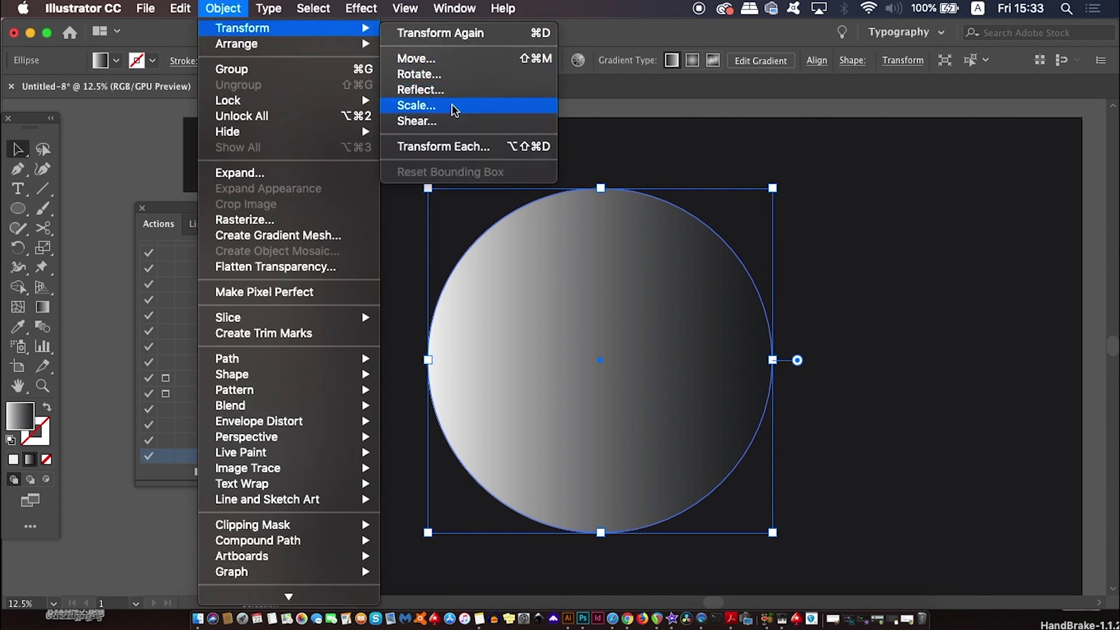
pyautogui.click(418, 106)
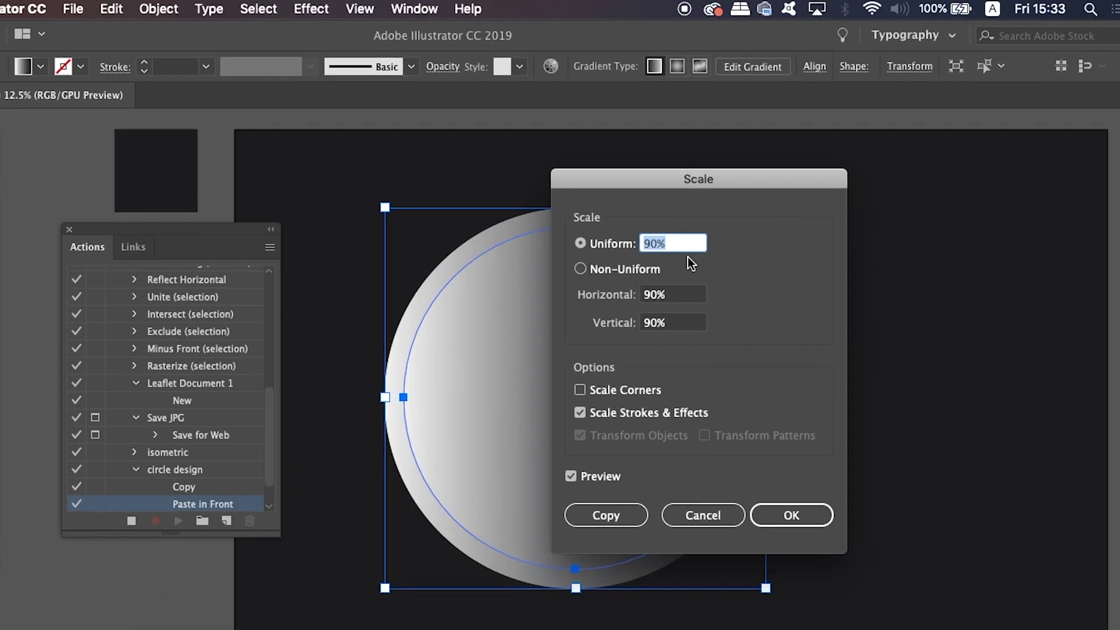
pyautogui.write('8')
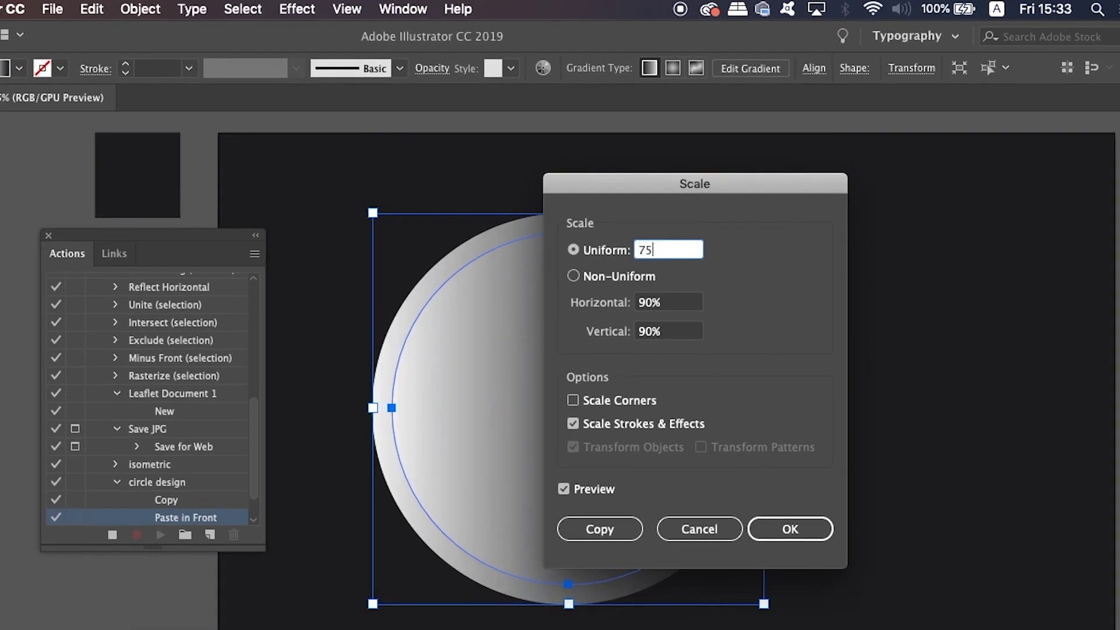
pyautogui.click(806, 528)
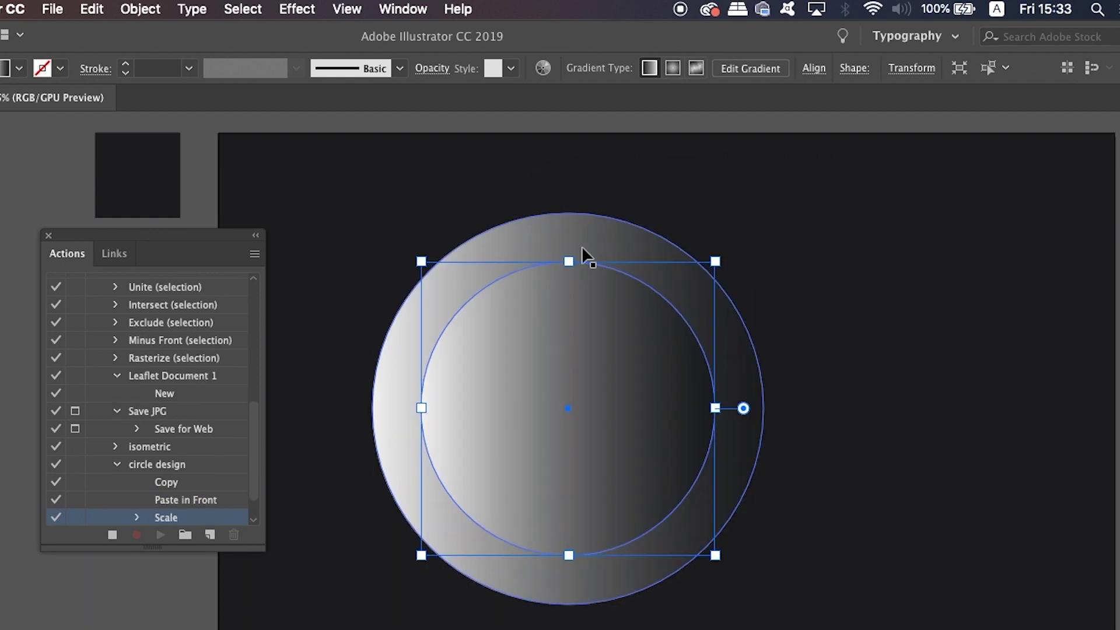
# Rotate the copy 22.5° and stop recording the action.
pyautogui.click(141, 9)
pyautogui.moveTo(148, 31)
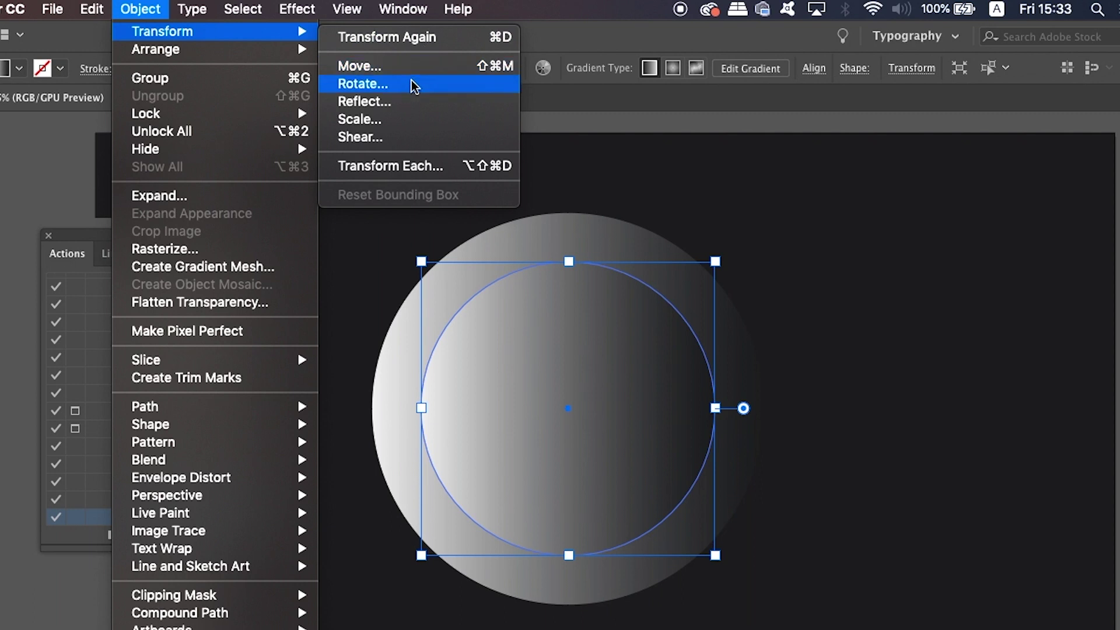
pyautogui.click(362, 84)
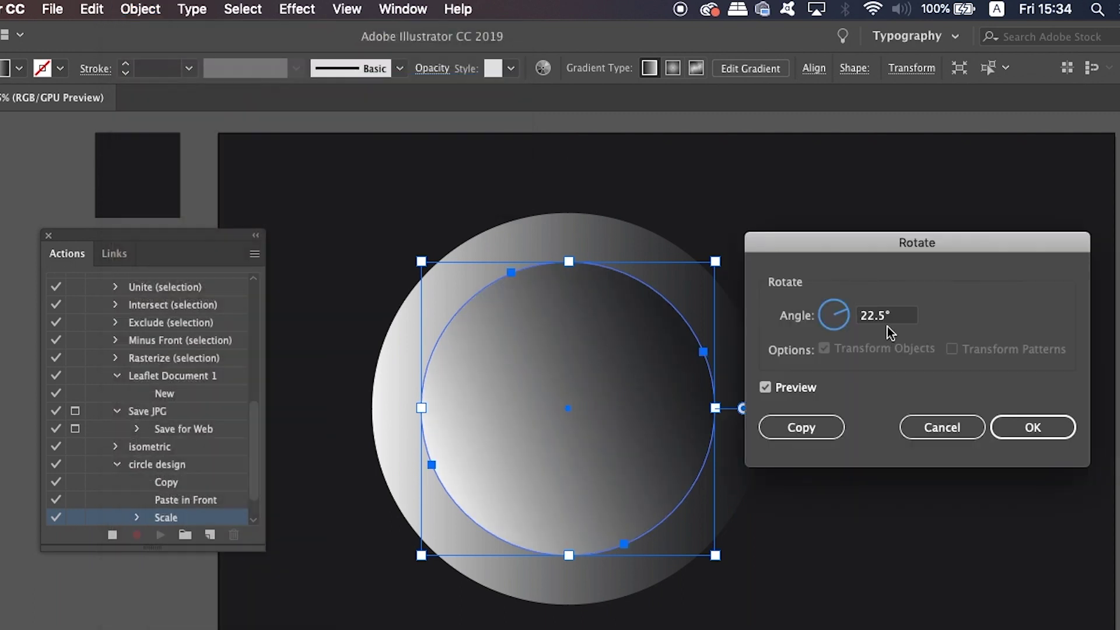
pyautogui.click(1055, 428)
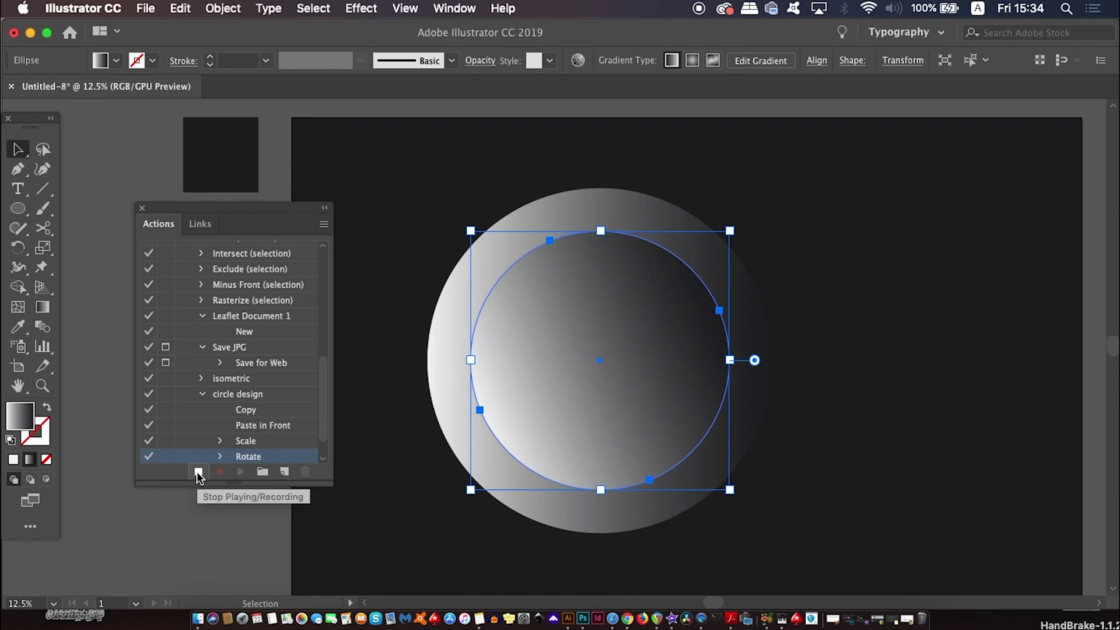
pyautogui.click(197, 471)
# Play the 'circle design' action six times to stack smaller rotated circles.
pyautogui.click(203, 394)
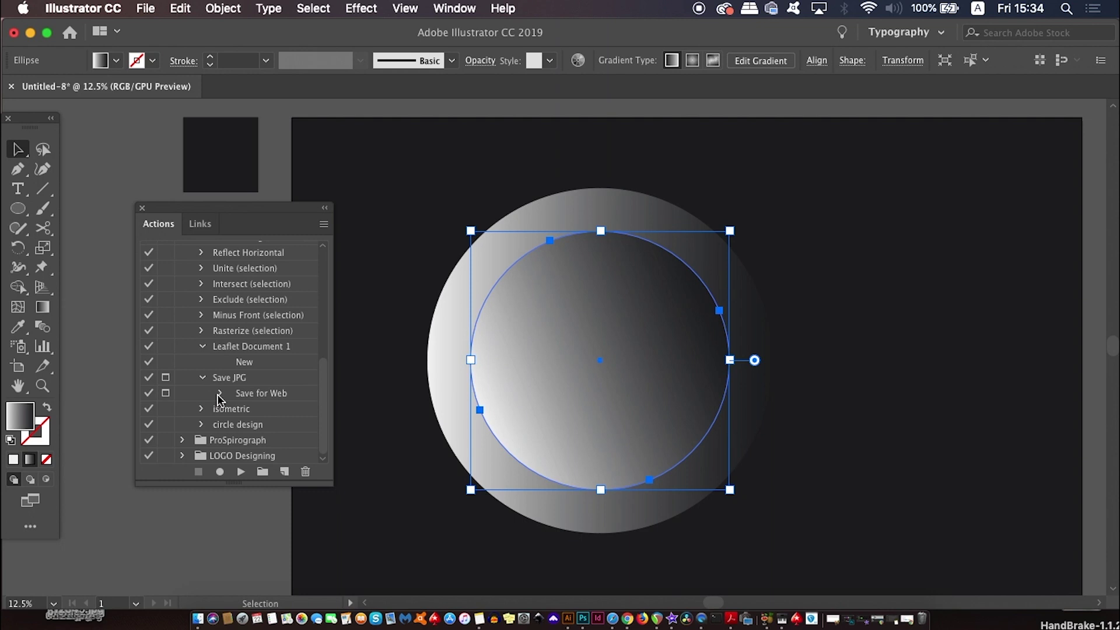
pyautogui.click(255, 427)
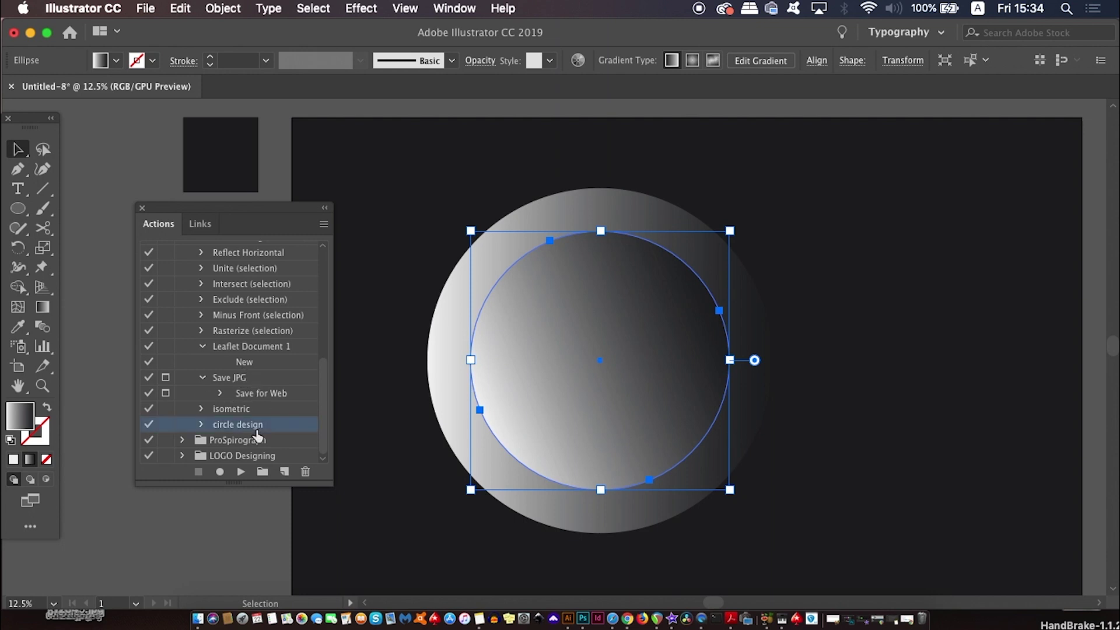
pyautogui.click(240, 471)
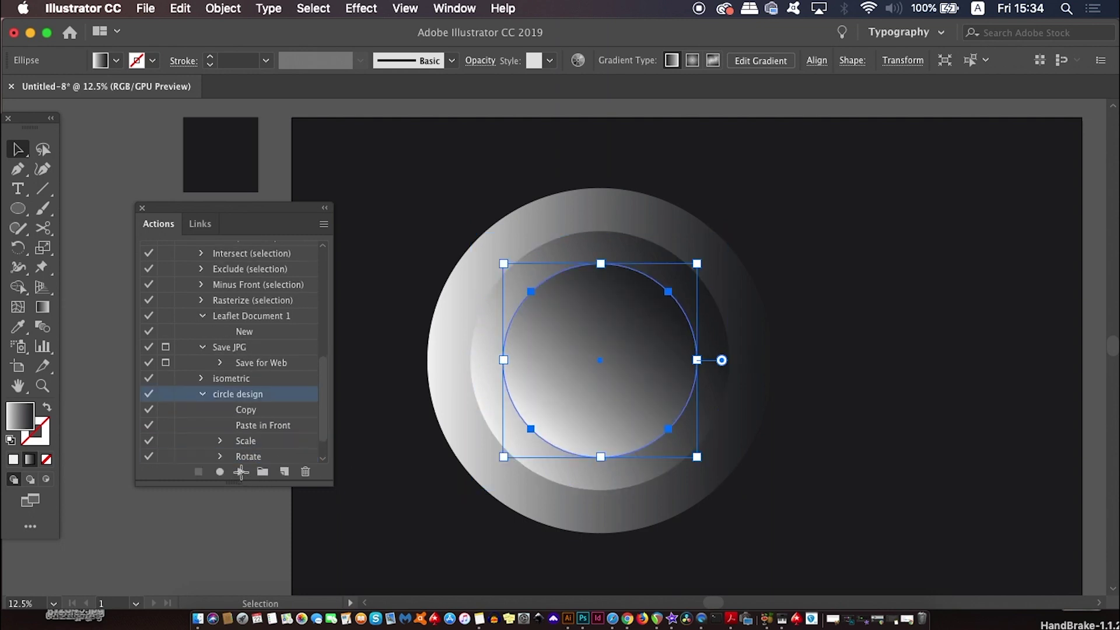
pyautogui.click(241, 471)
pyautogui.click(240, 471)
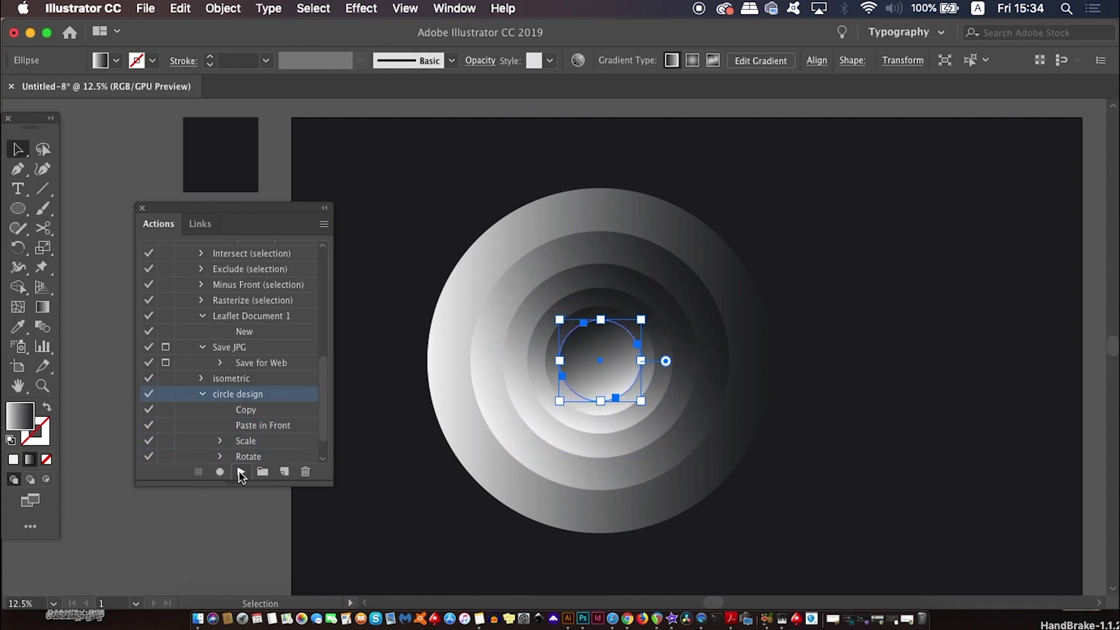
pyautogui.click(239, 471)
pyautogui.click(239, 471)
pyautogui.click(239, 471)
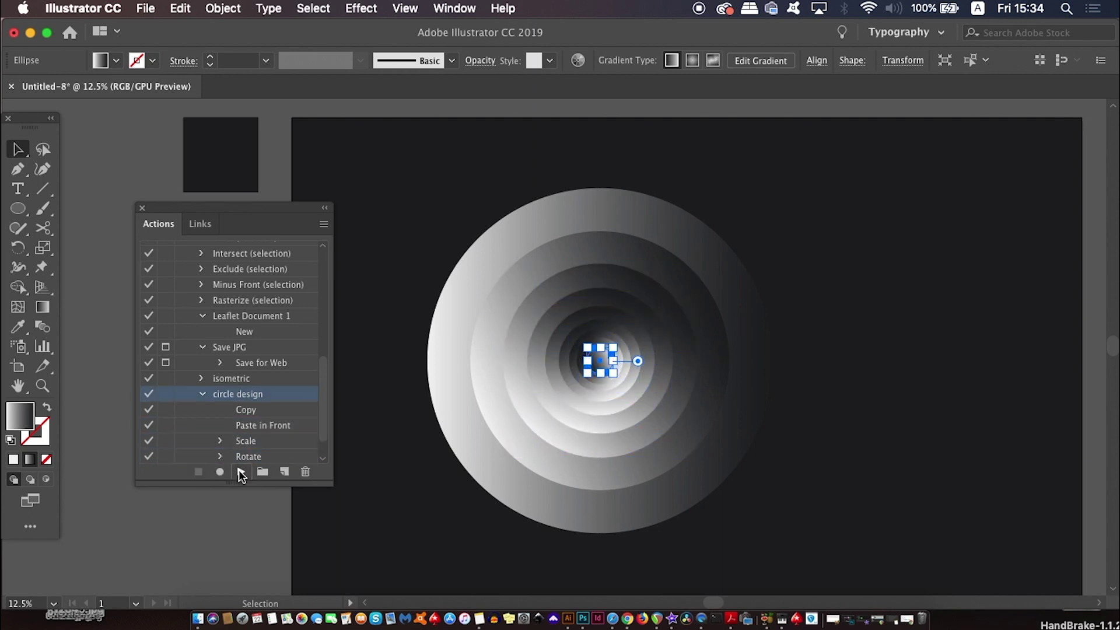
# Deselect and zoom out to view the whole spiral on the artboard.
pyautogui.click(892, 382)
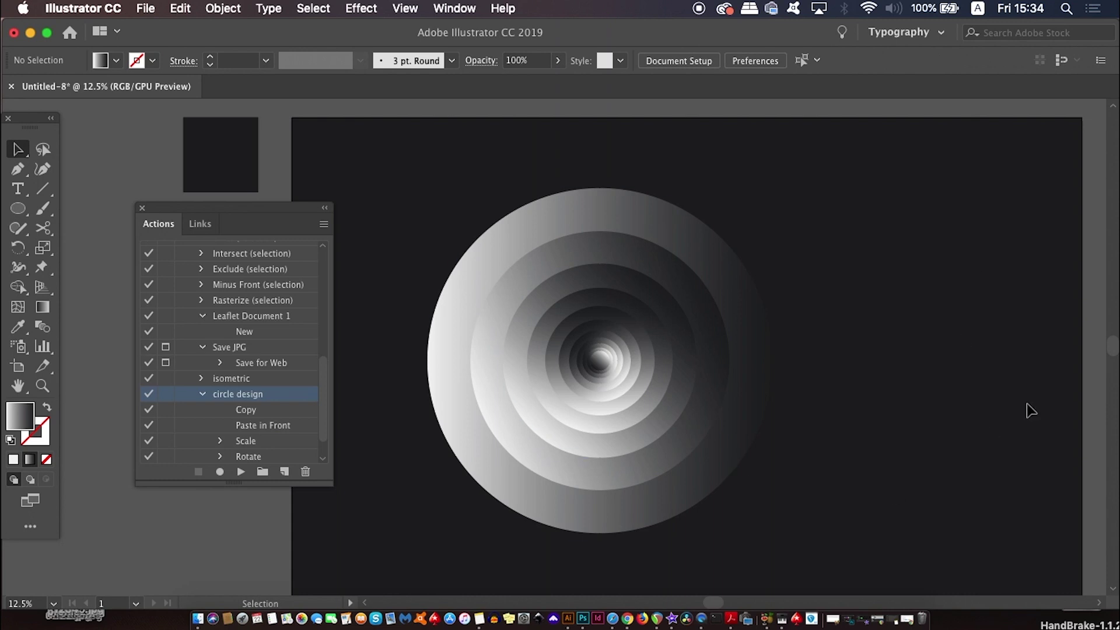
pyautogui.press('super+minus')
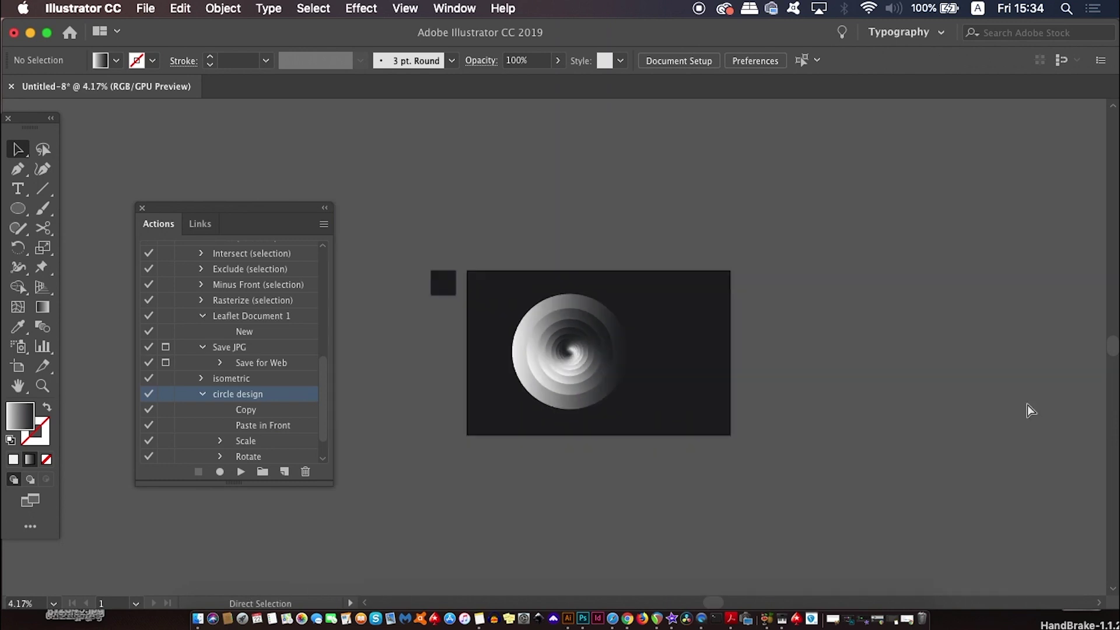
pyautogui.press('super+equal')
pyautogui.press('super+minus')
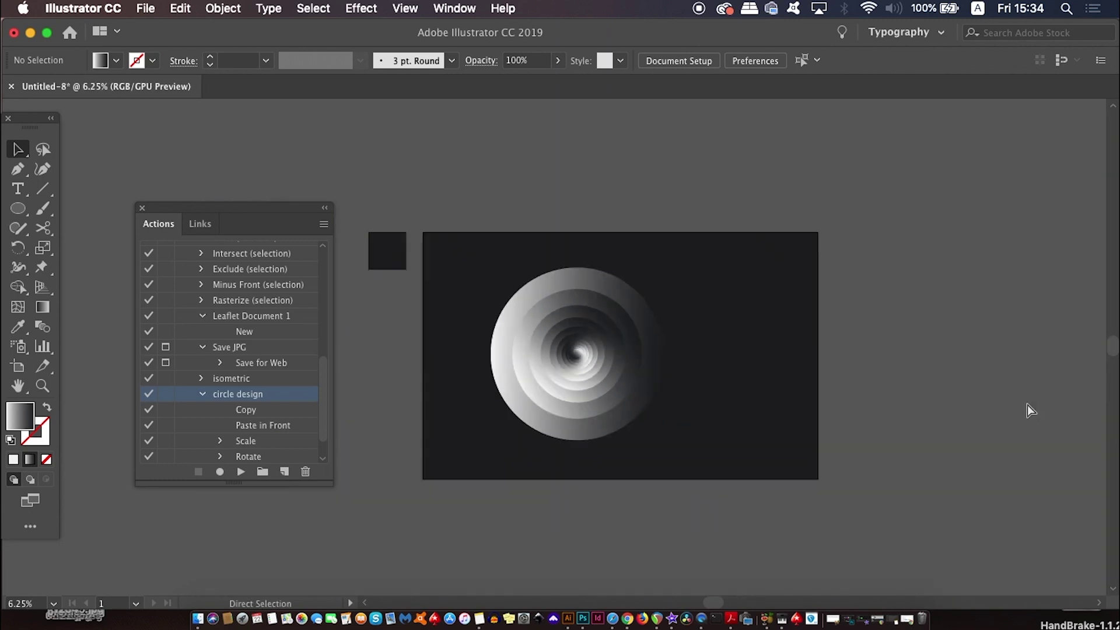
pyautogui.press('space')
pyautogui.moveTo(805, 342); pyautogui.dragTo(836, 353)
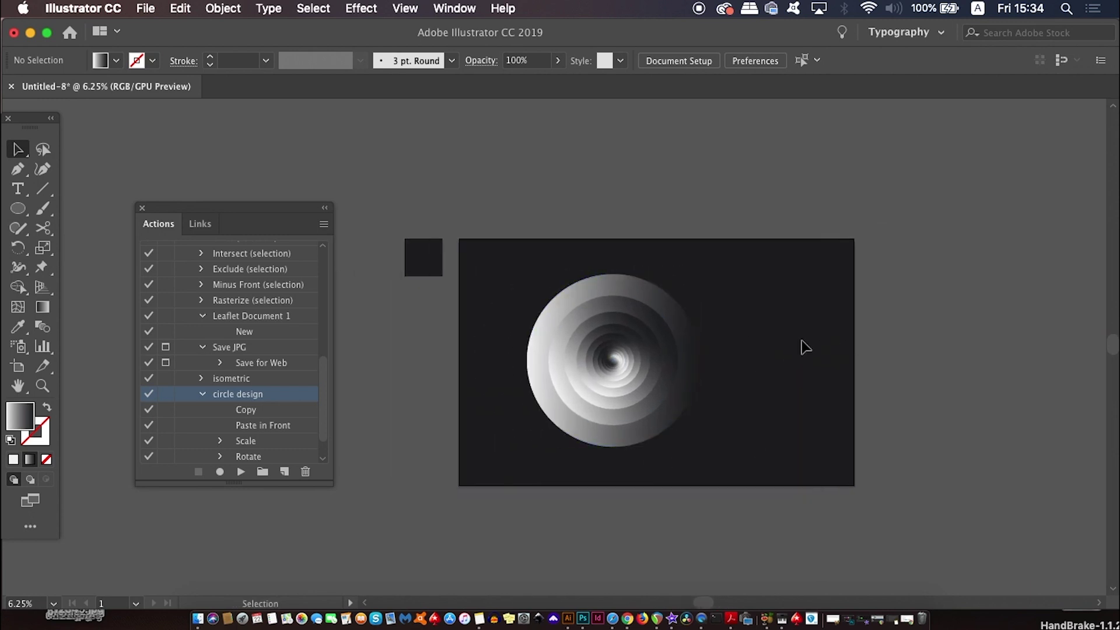
pyautogui.press('super+equal')
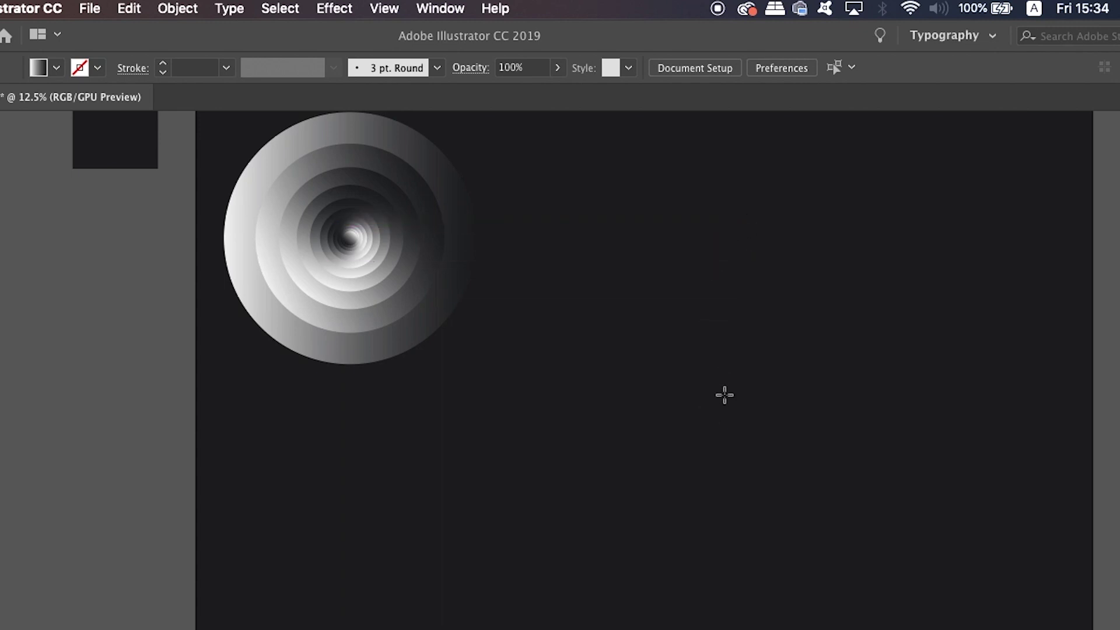
# Create a 500 × 500 px gradient circle on the artboard.
pyautogui.click(753, 376)
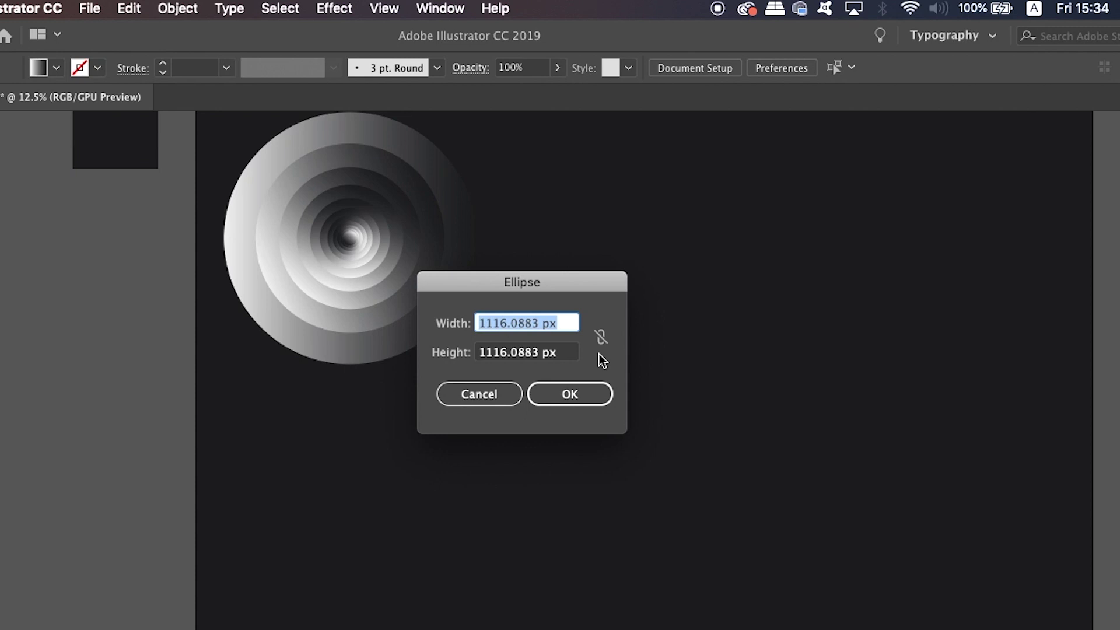
pyautogui.write('500')
pyautogui.press('Tab')
pyautogui.write('500')
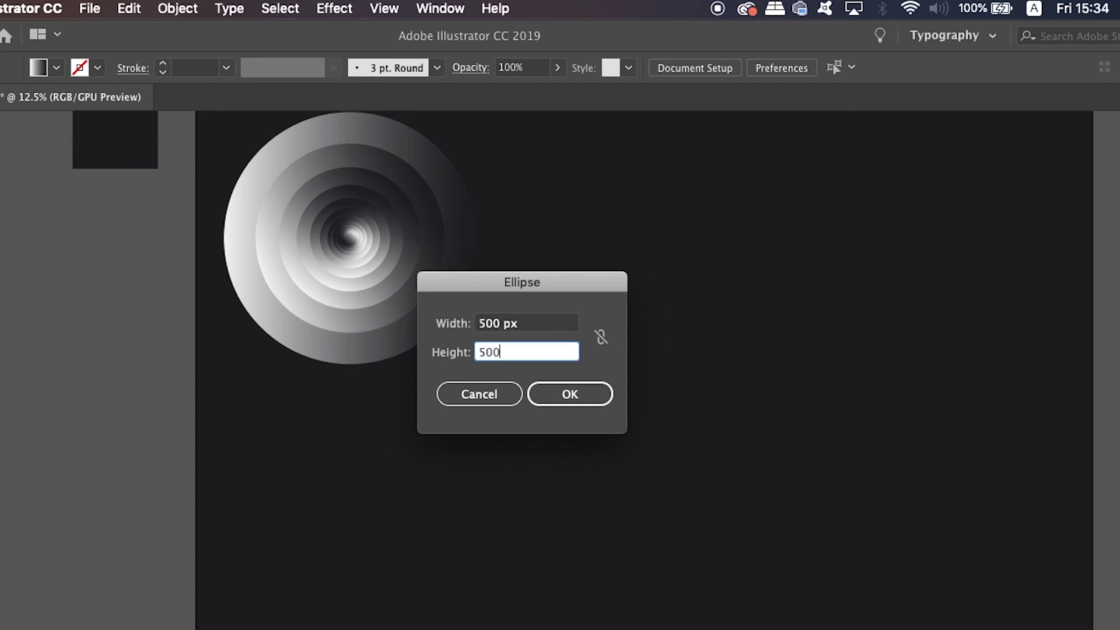
pyautogui.press('Return')
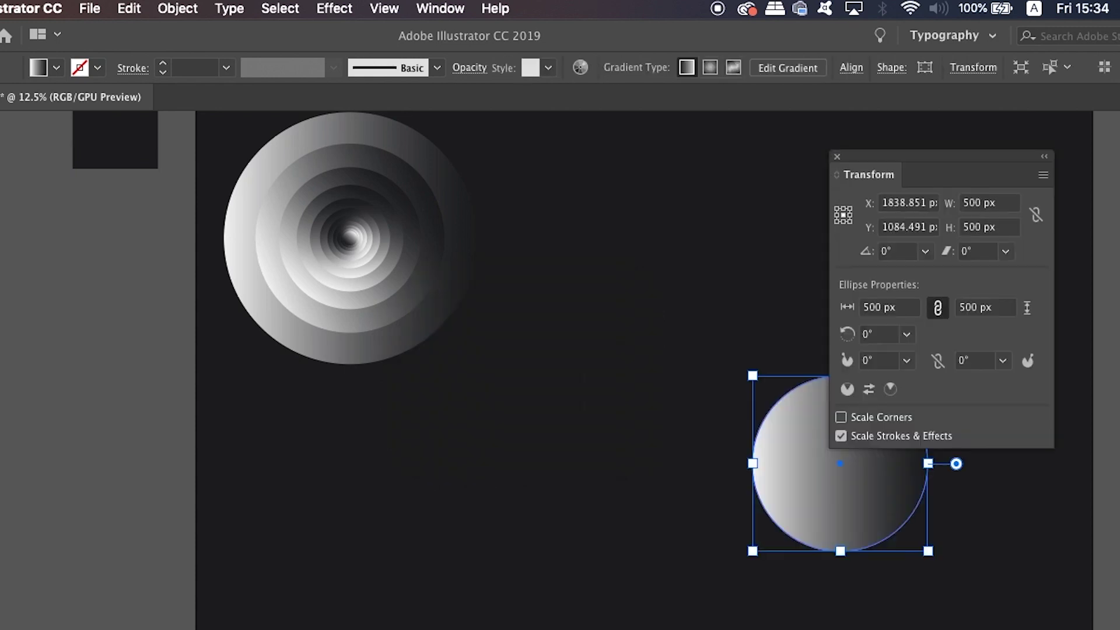
# Add a 460 × 460 px circle beside it and rotate it 22.5°.
pyautogui.click(654, 388)
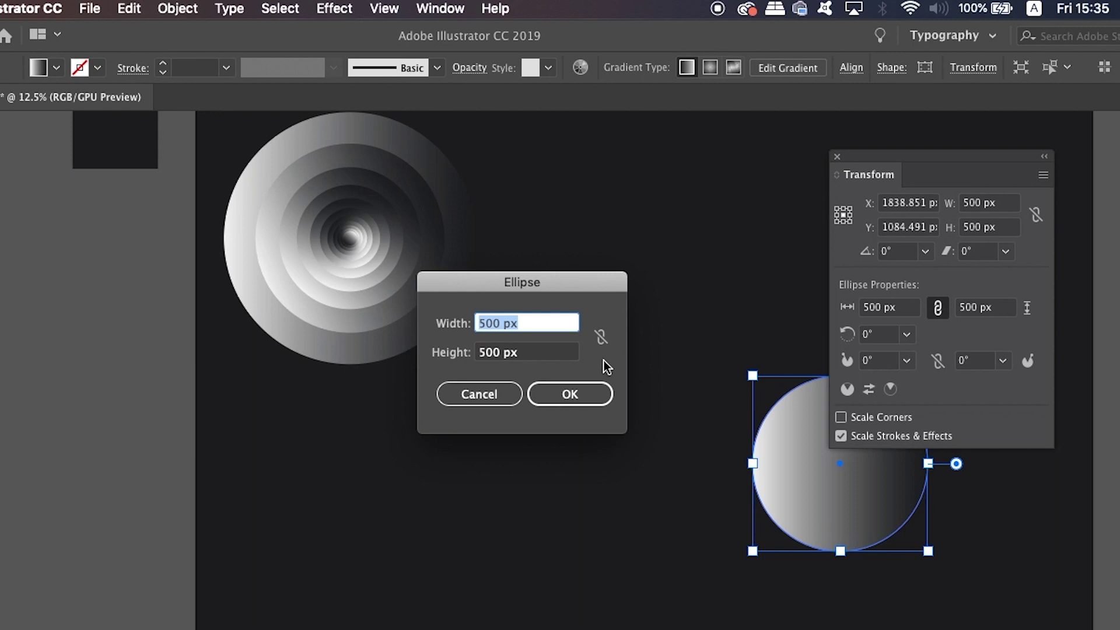
pyautogui.write('460')
pyautogui.press('Tab')
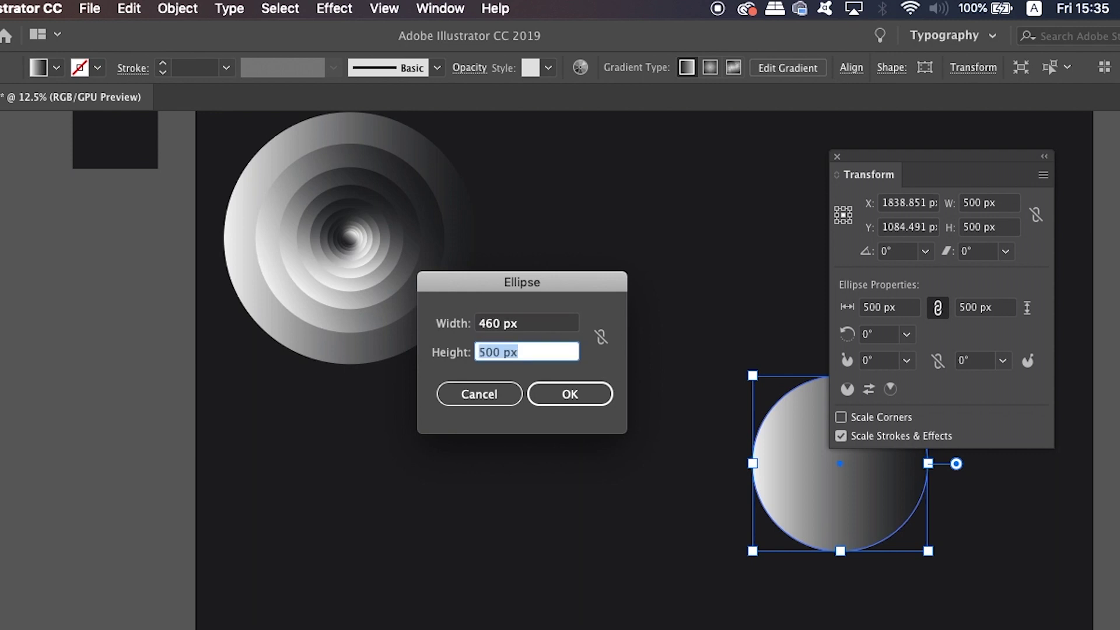
pyautogui.write('460')
pyautogui.press('Return')
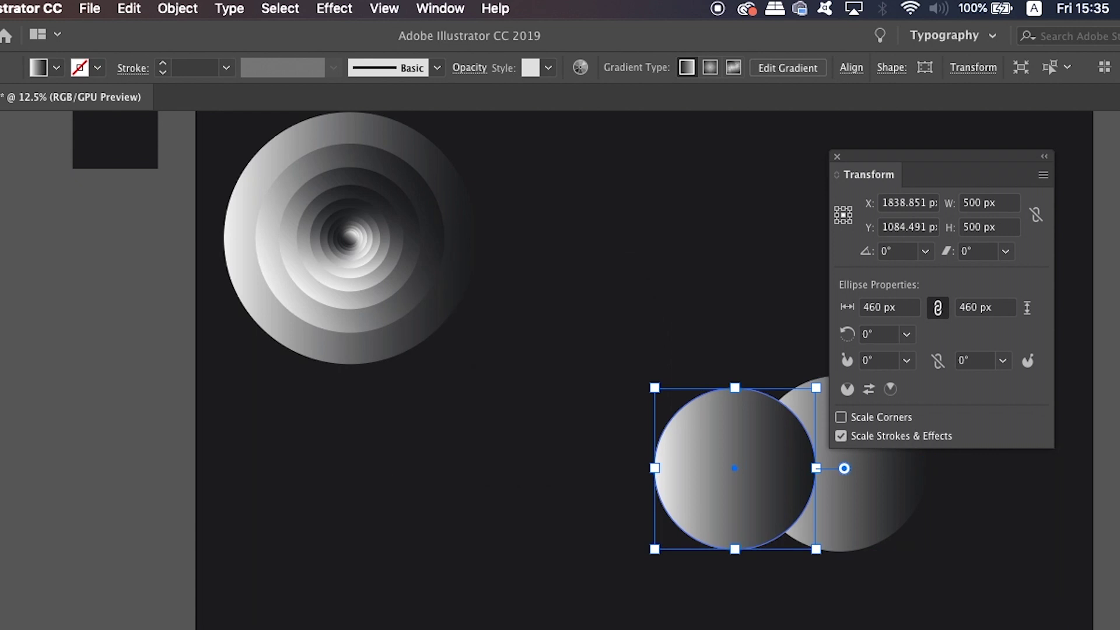
pyautogui.click(178, 8)
pyautogui.moveTo(191, 46)
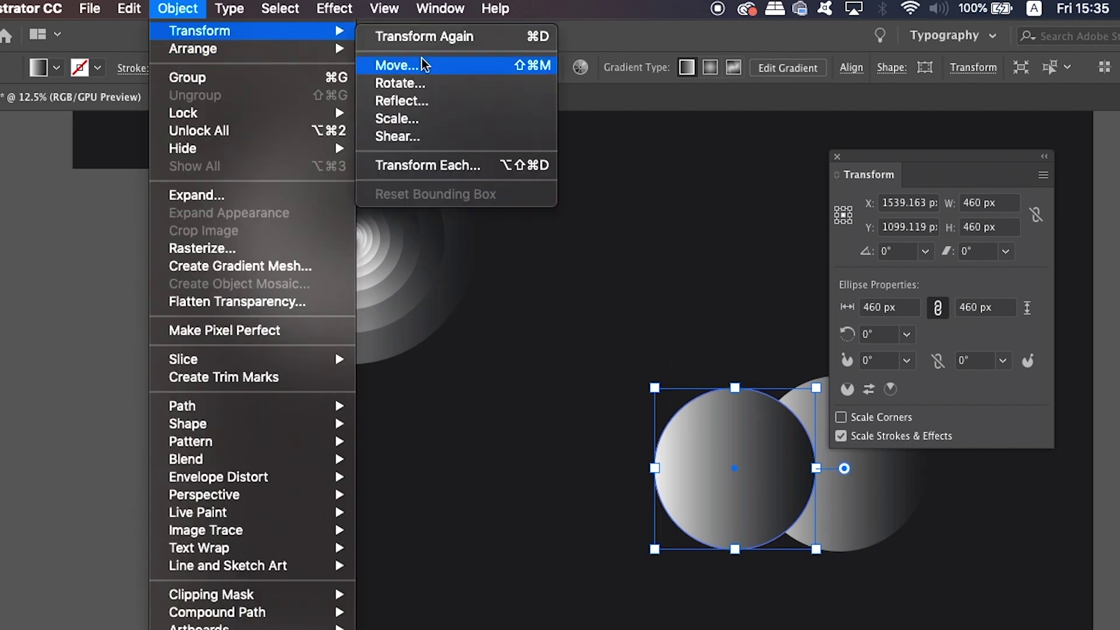
pyautogui.click(426, 84)
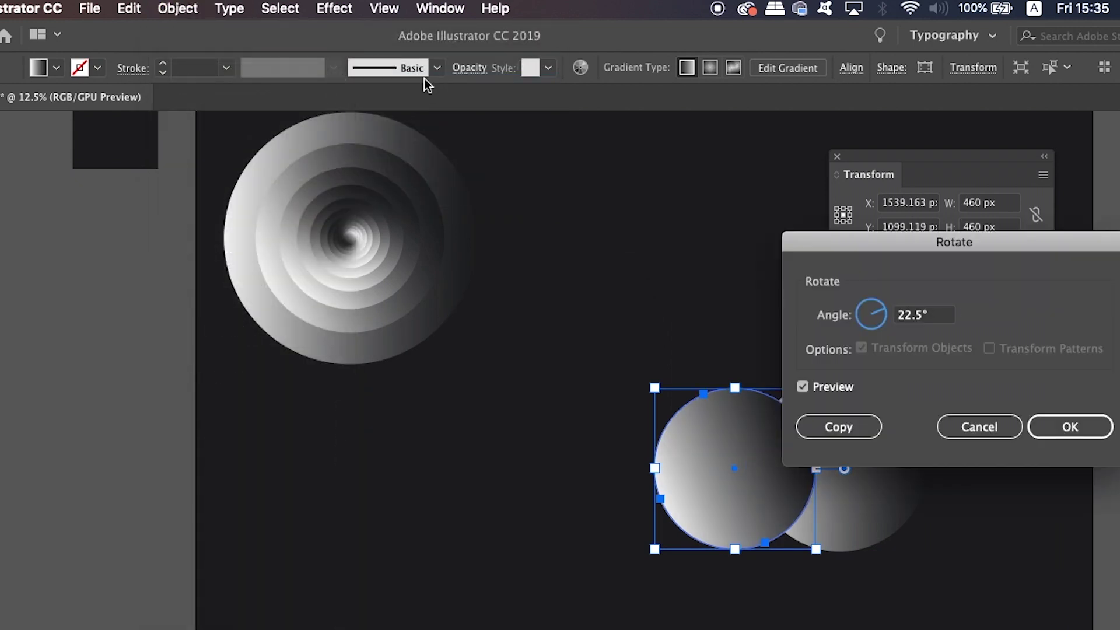
pyautogui.press('Return')
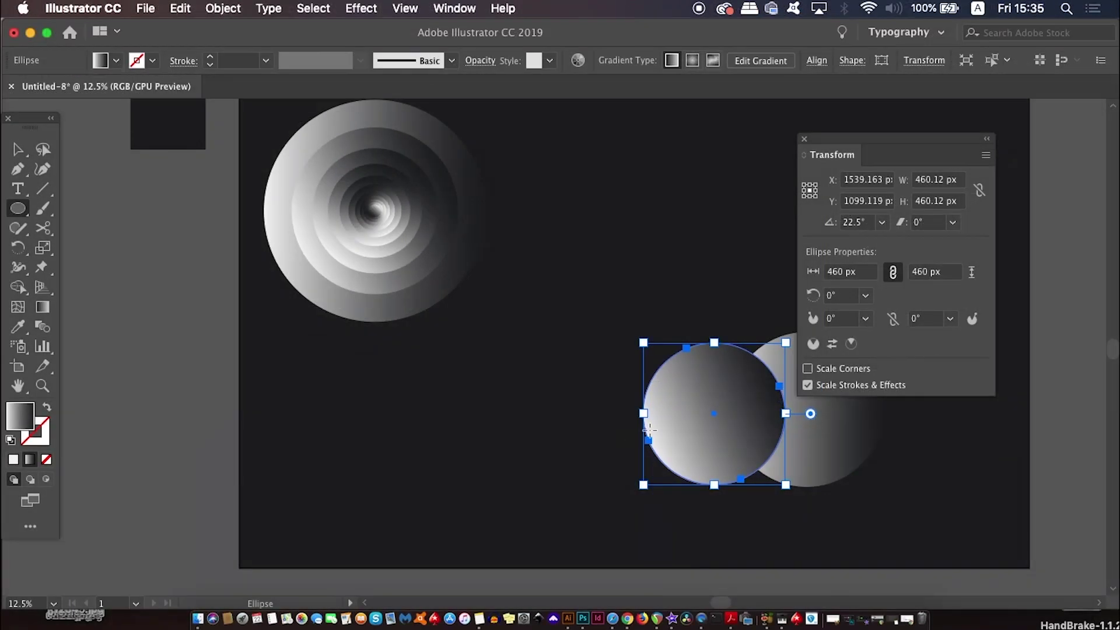
pyautogui.hotkey('shift', 'F8')
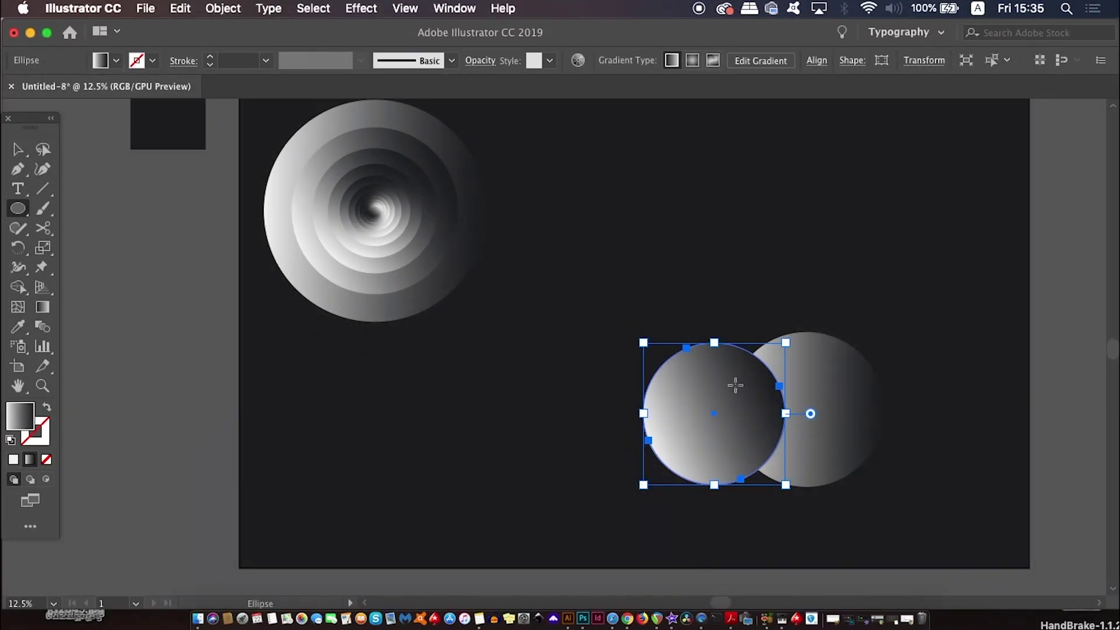
# Create a 420 px gradient circle and rotate it 45°.
pyautogui.click(742, 305)
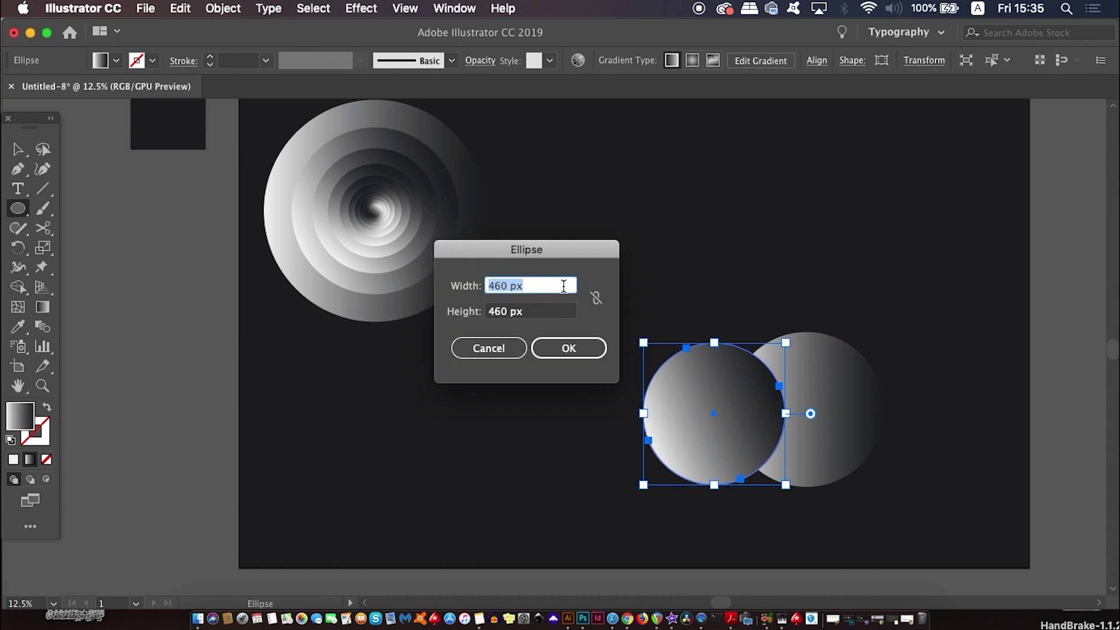
pyautogui.write('420')
pyautogui.press('Tab')
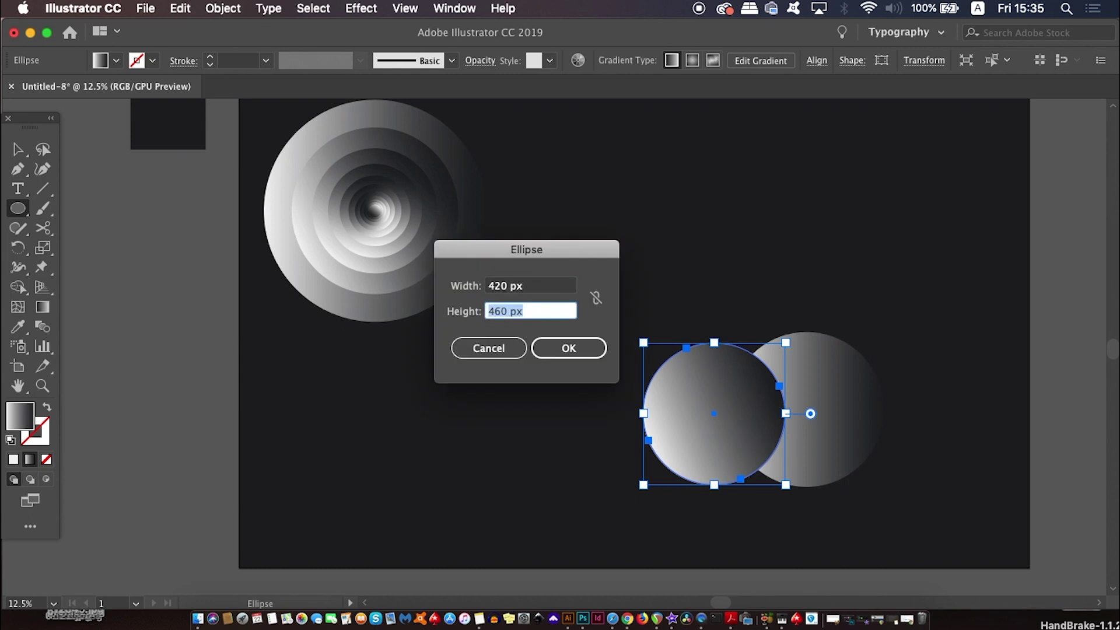
pyautogui.write('420')
pyautogui.click(564, 349)
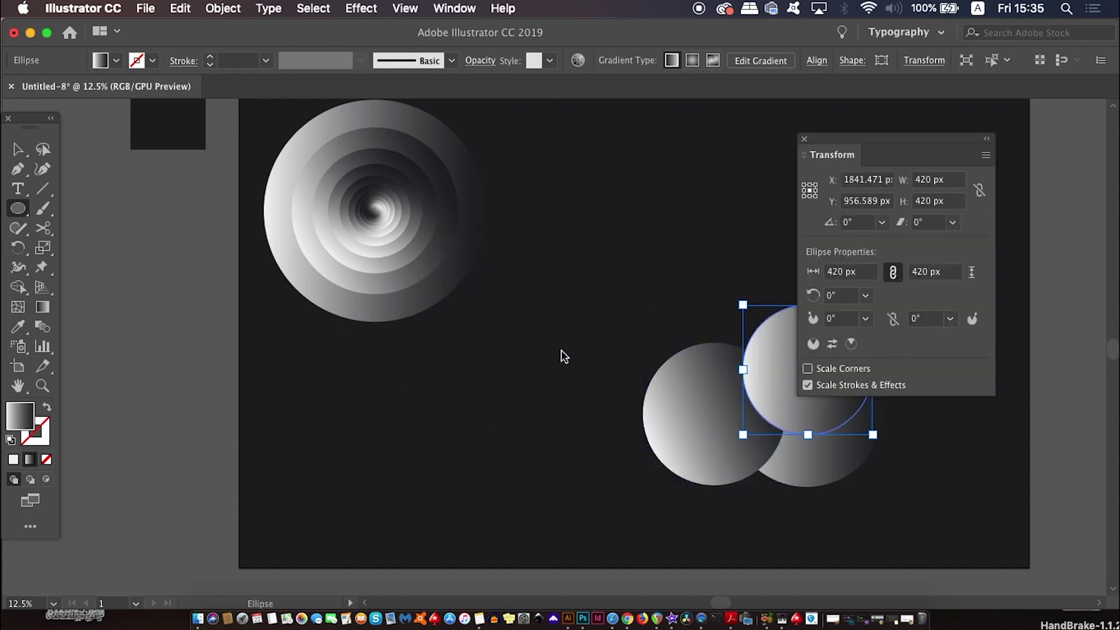
pyautogui.click(222, 8)
pyautogui.moveTo(239, 28)
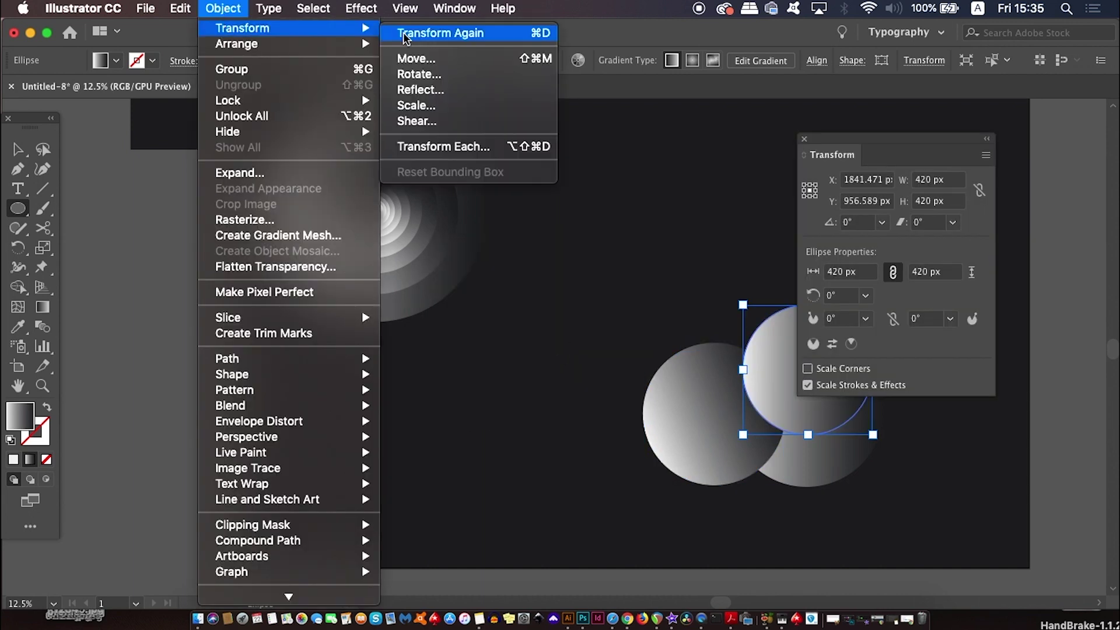
pyautogui.click(463, 72)
pyautogui.doubleClick(898, 285)
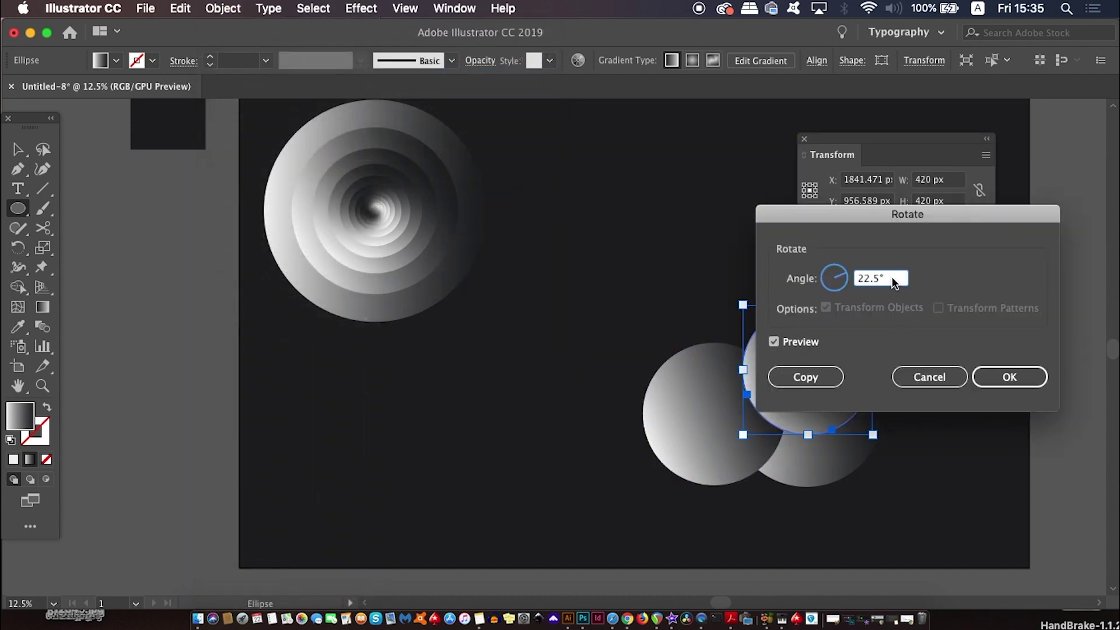
pyautogui.write('45')
pyautogui.press('Return')
pyautogui.click(804, 139)
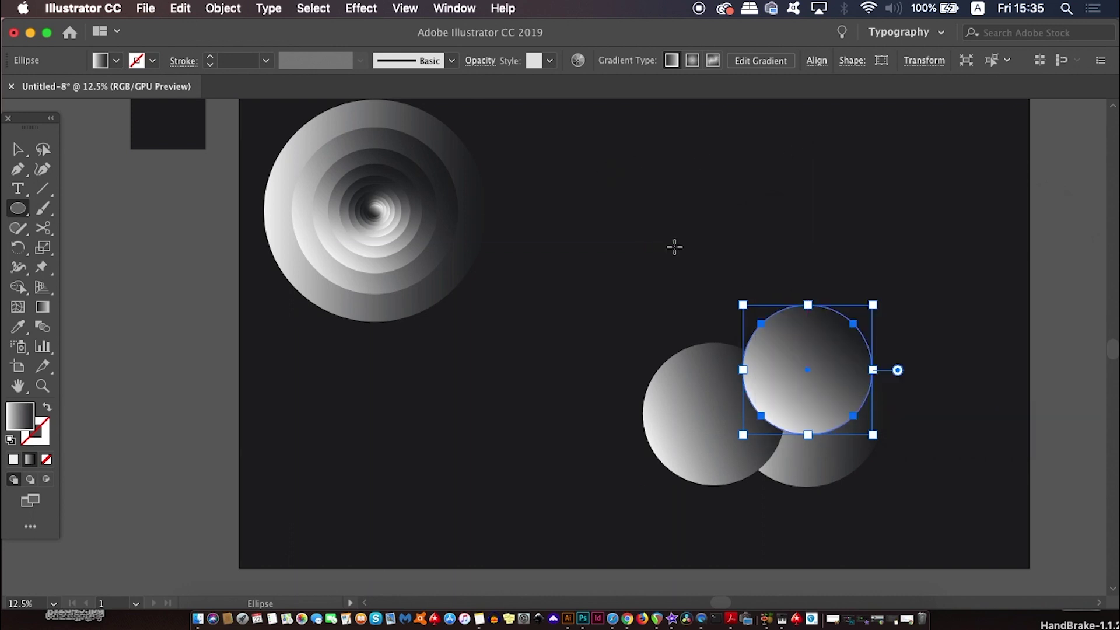
# Create a 380 px gradient circle and rotate it 67.5°.
pyautogui.click(674, 247)
pyautogui.write('380')
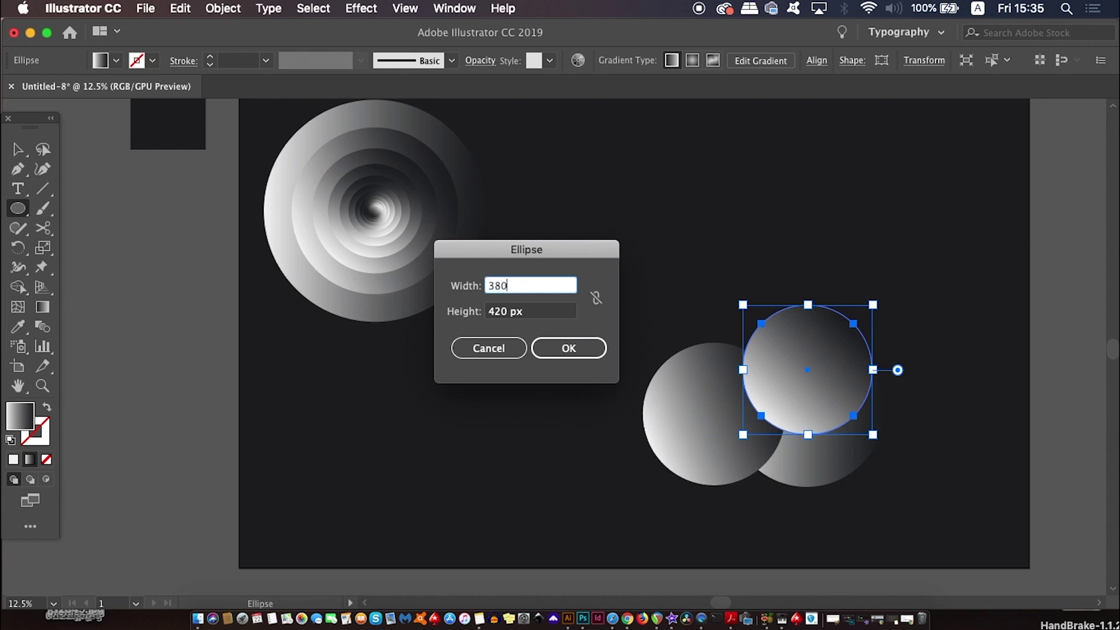
pyautogui.press('Tab')
pyautogui.write('380')
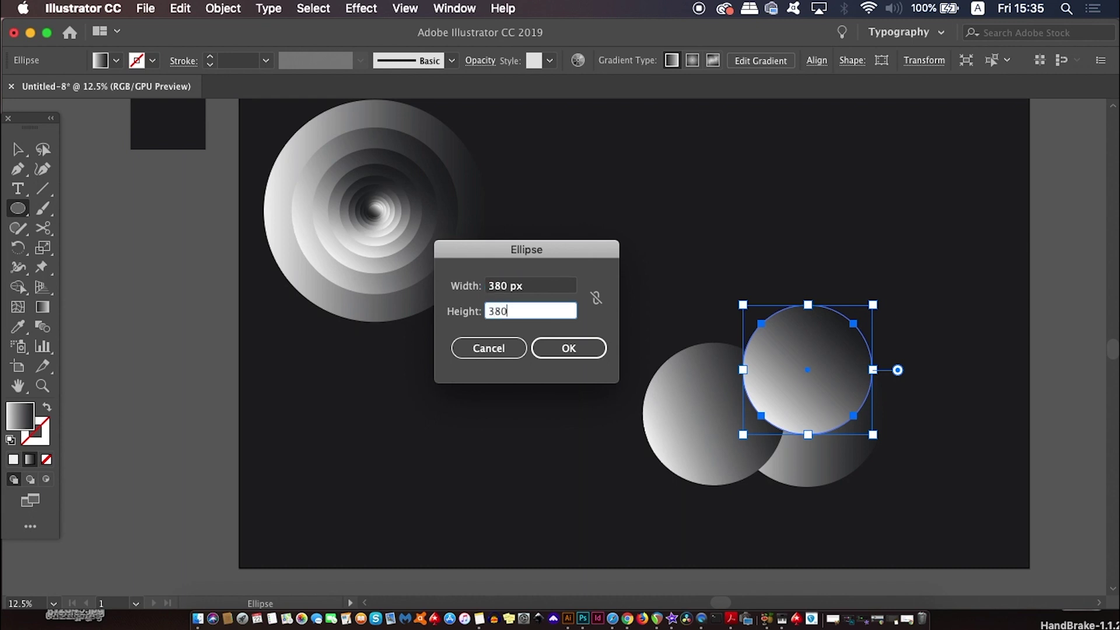
pyautogui.click(588, 349)
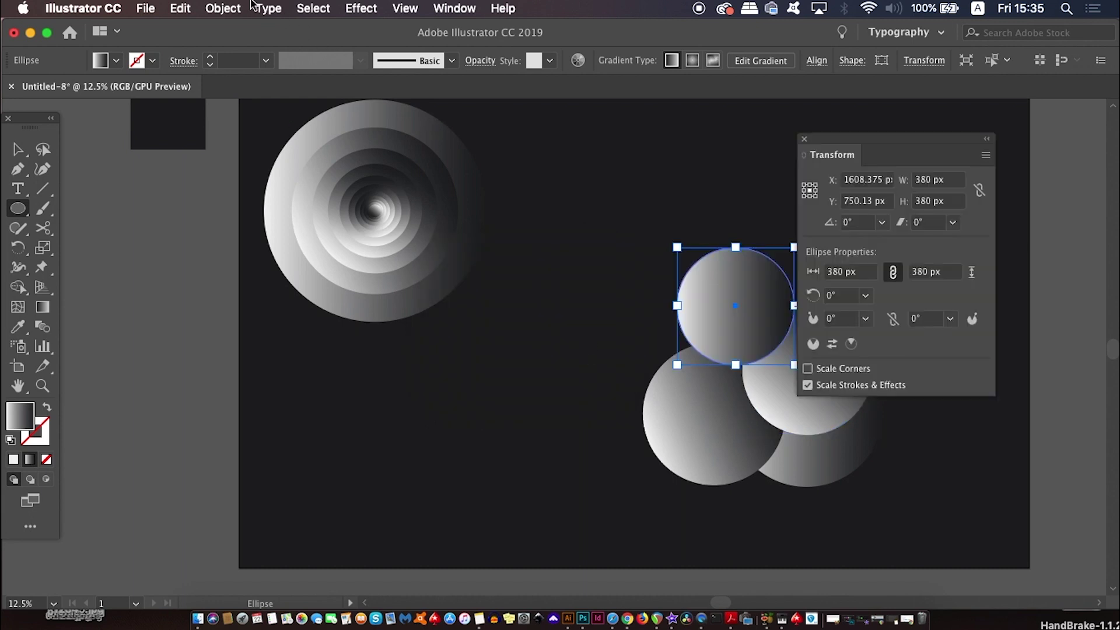
pyautogui.click(235, 7)
pyautogui.moveTo(242, 30)
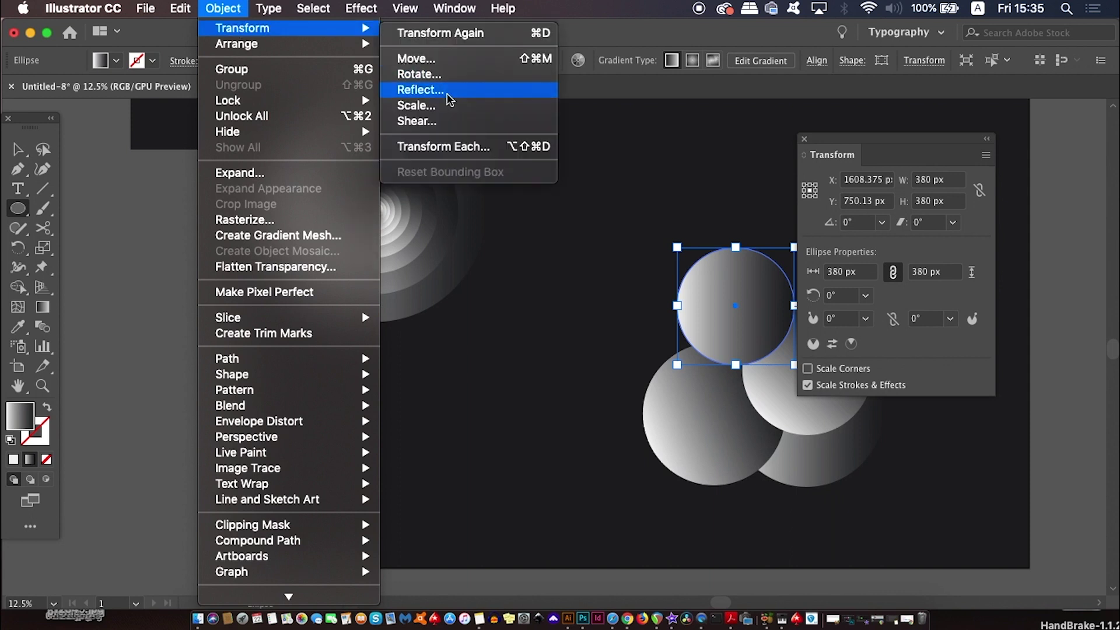
pyautogui.click(450, 78)
pyautogui.click(816, 377)
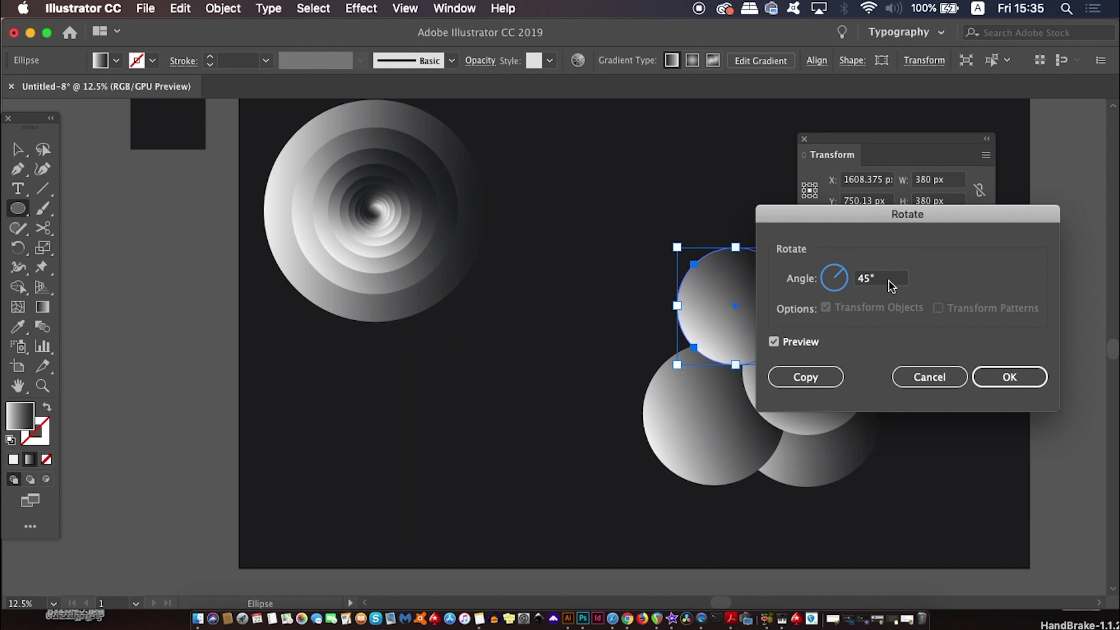
pyautogui.write('67.')
pyautogui.press('Return')
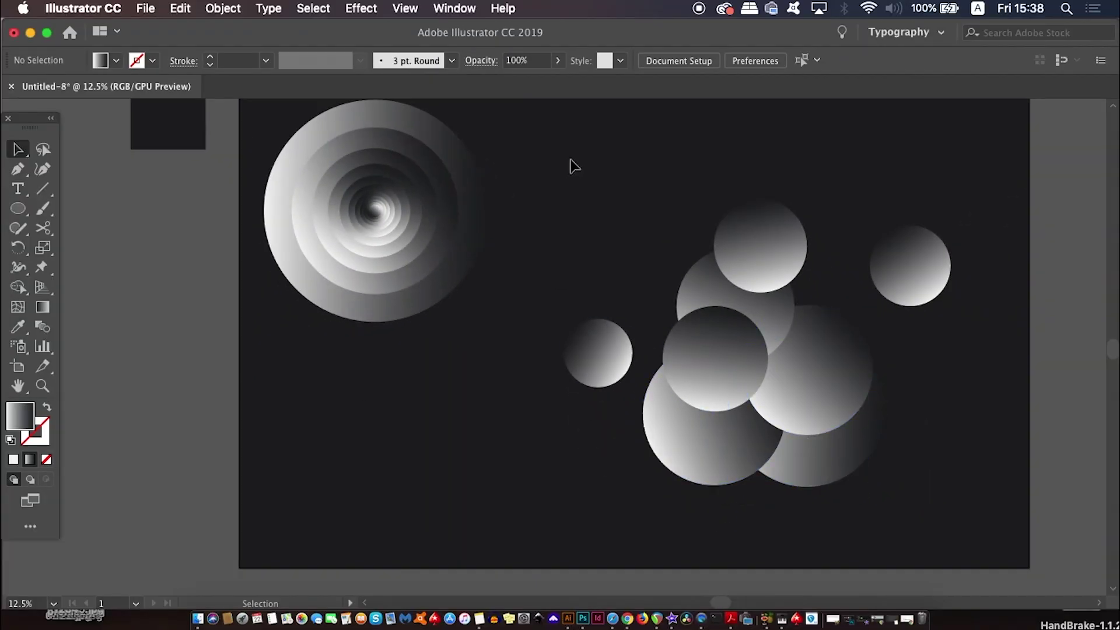
# Select the scattered gradient circles and center-align them relative to the selection.
pyautogui.moveTo(570, 155); pyautogui.dragTo(978, 523)
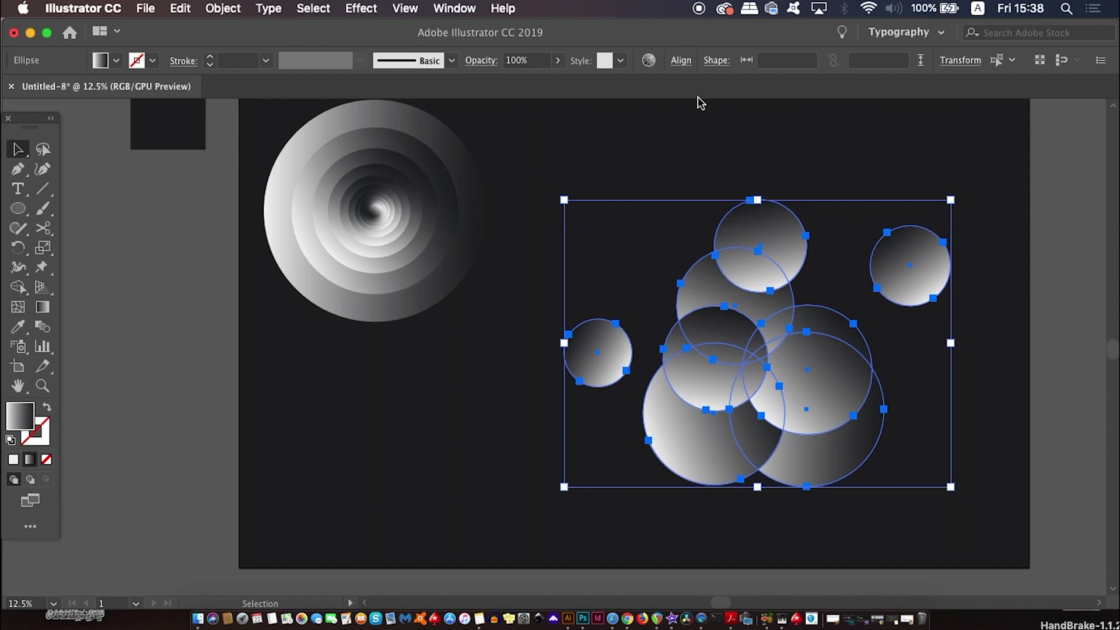
pyautogui.click(684, 64)
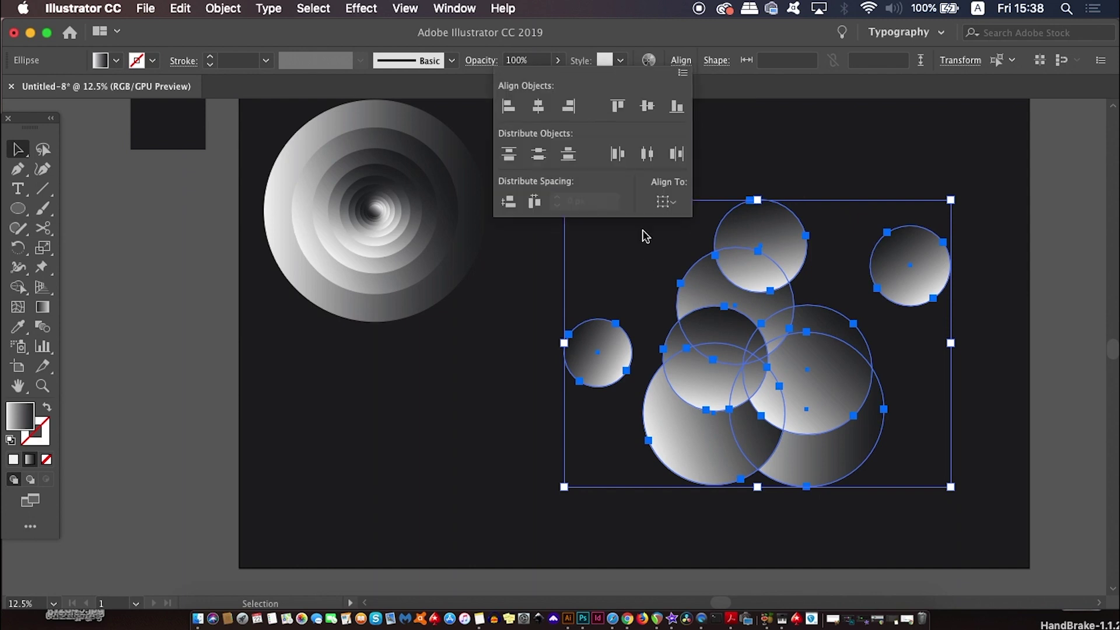
pyautogui.click(666, 202)
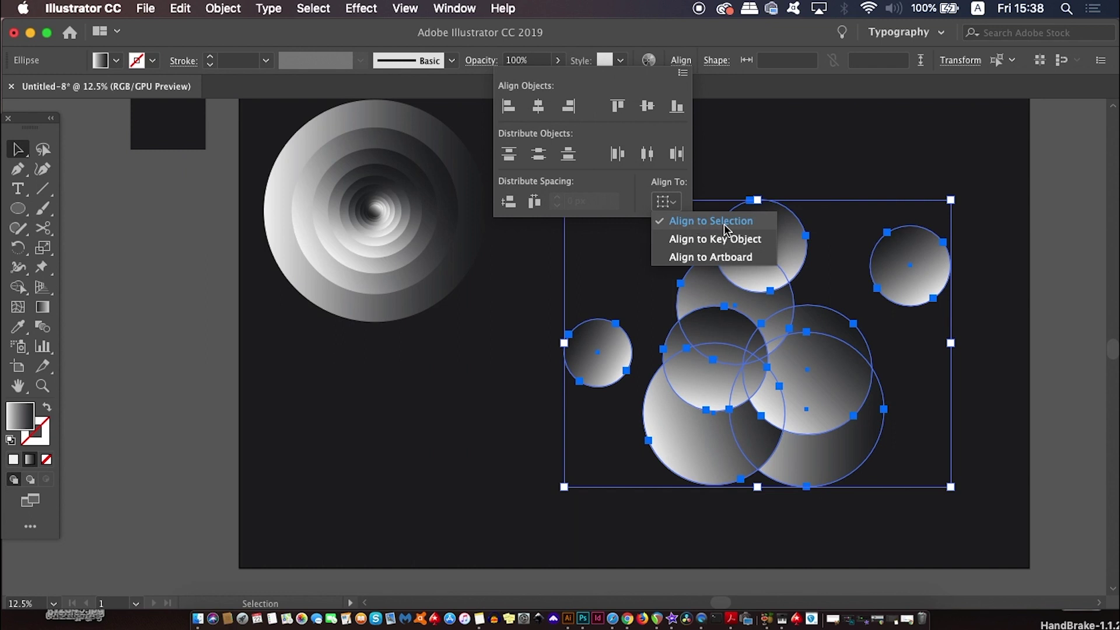
pyautogui.click(647, 108)
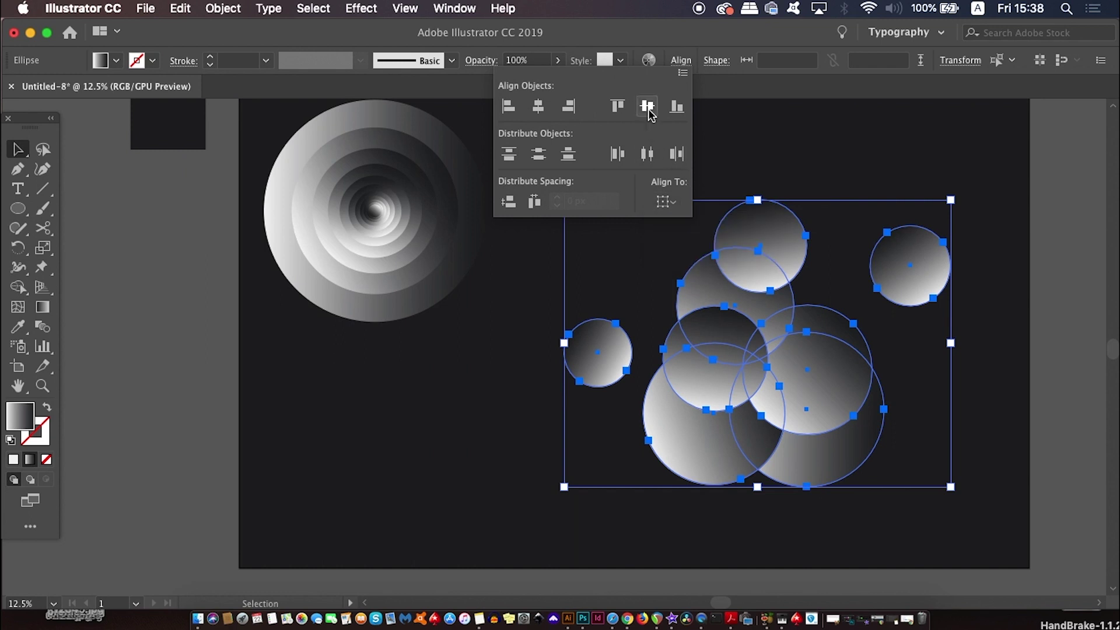
pyautogui.click(647, 108)
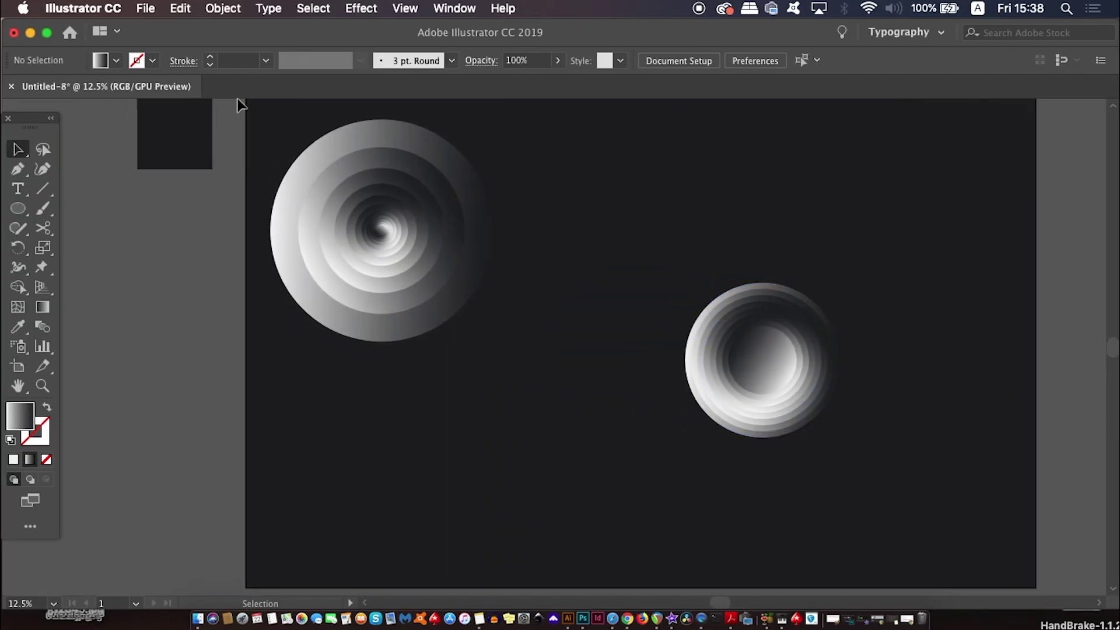
# Drag the original spiral down and right toward the artboard centre, then deselect.
pyautogui.click(458, 294)
pyautogui.moveTo(466, 304); pyautogui.dragTo(606, 441)
pyautogui.click(691, 520)
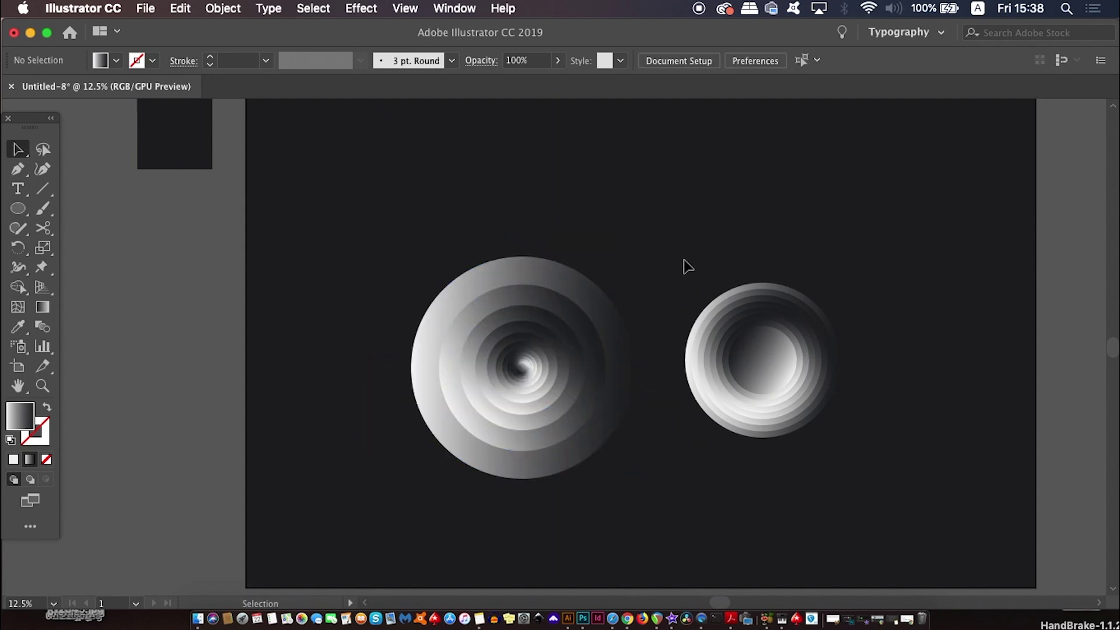